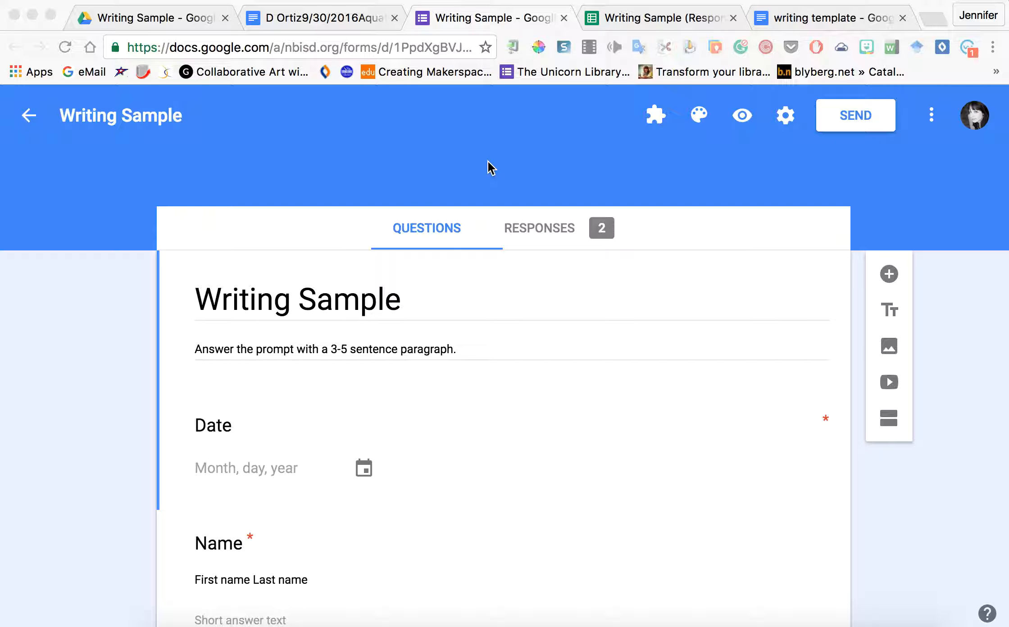
Step: Scroll through the Writing Sample form questions, then switch to the Writing Sample (Responses) spreadsheet
scroll(488, 161, "down", 3)
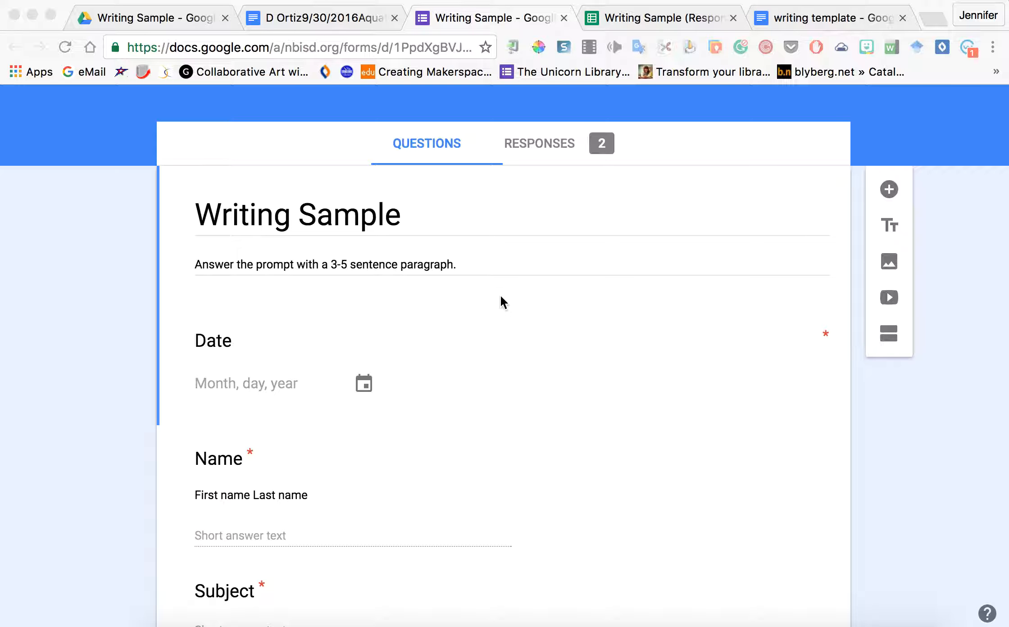
scroll(501, 298, "down", 10)
scroll(501, 298, "up", 11)
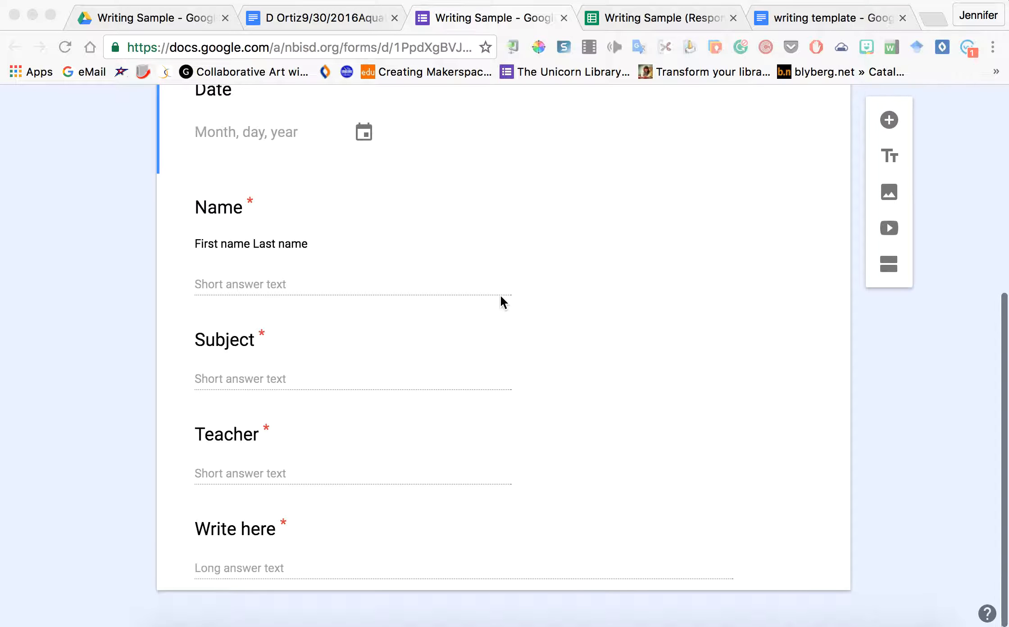
scroll(502, 298, "up", 1)
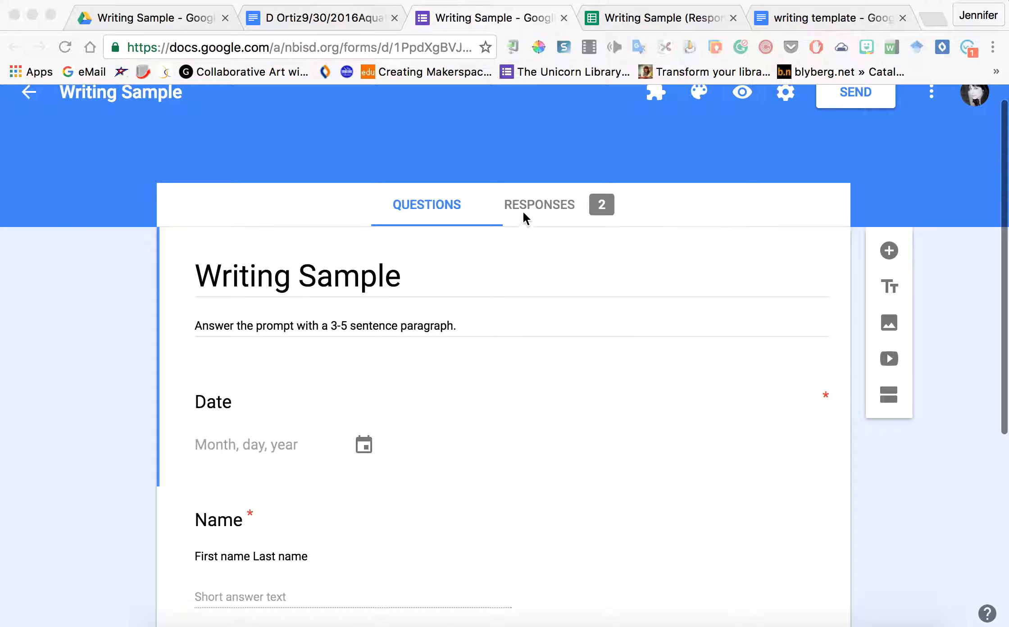
left_click(551, 206)
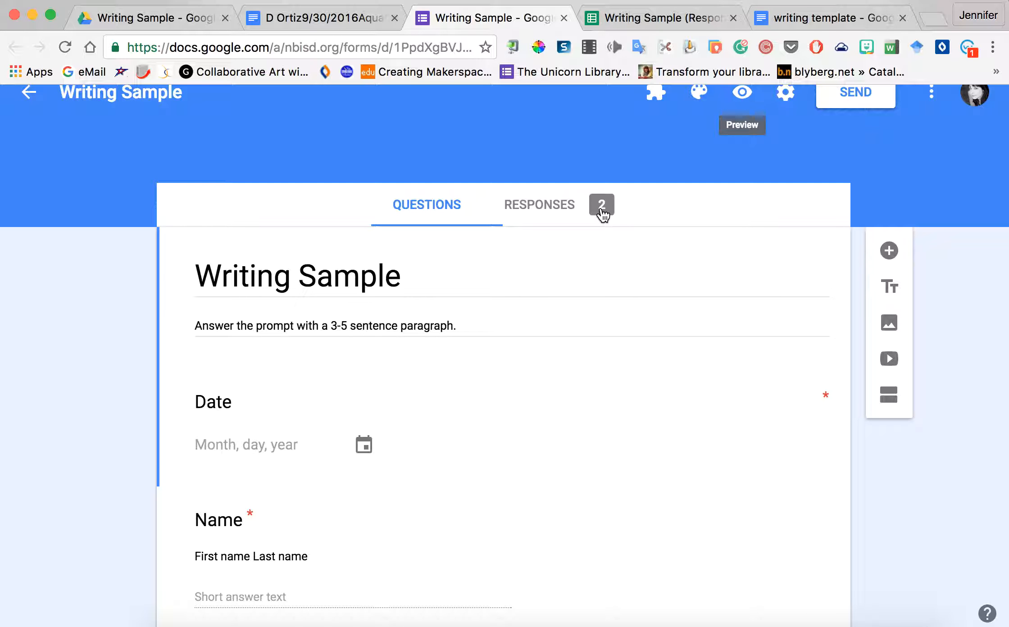
left_click(635, 16)
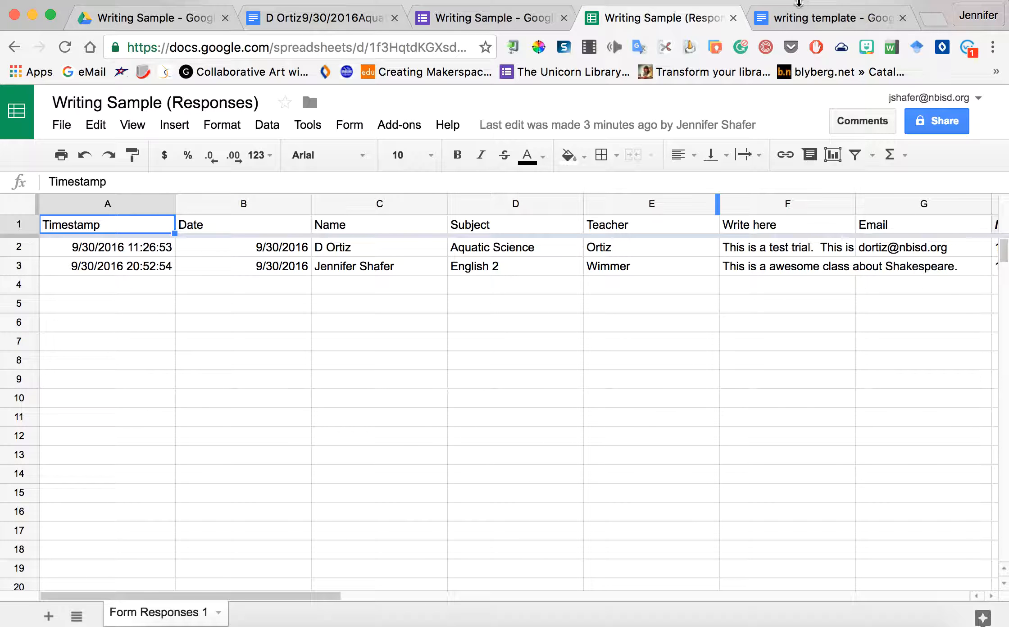
Step: Switch to the 'writing template' Google Doc with its <<date>>, <<name>> and other placeholders
left_click(797, 21)
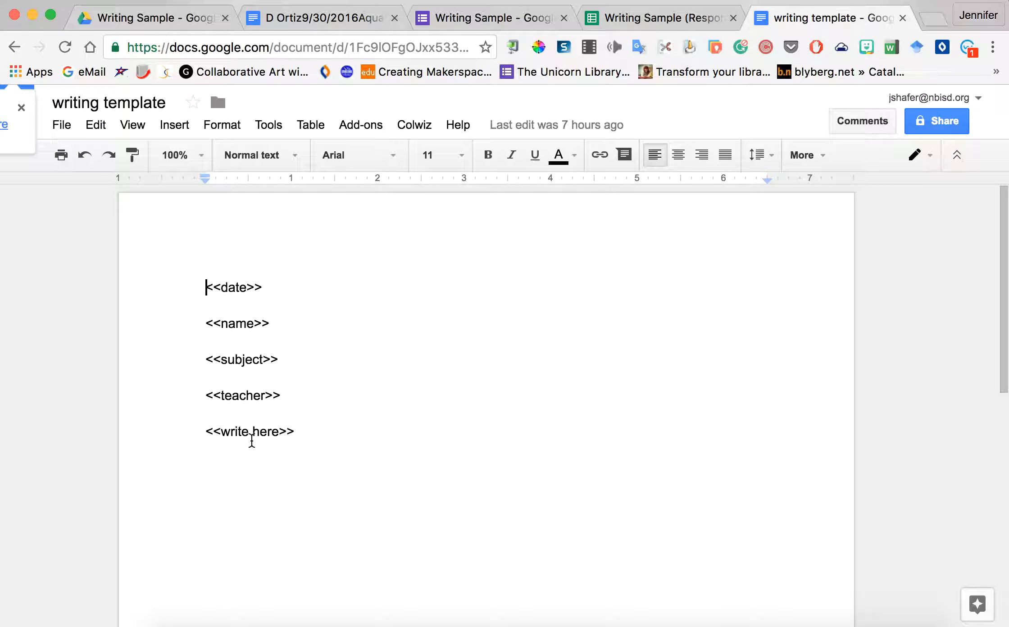
left_click(319, 18)
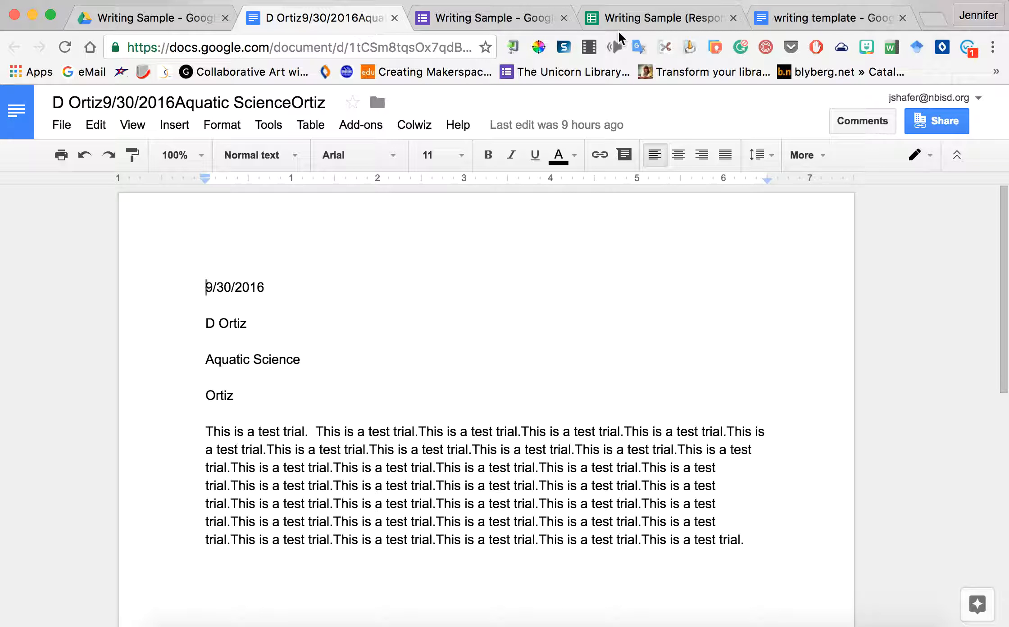
left_click(787, 28)
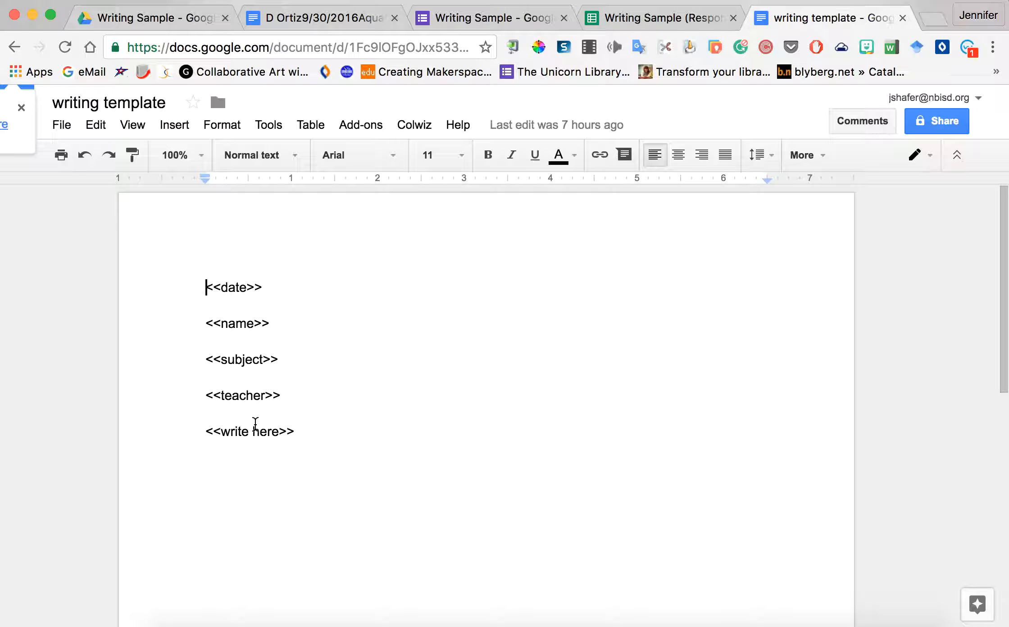
Step: Check the merged docs in the Writing Sample Drive folder, then go back to the responses sheet
left_click(150, 23)
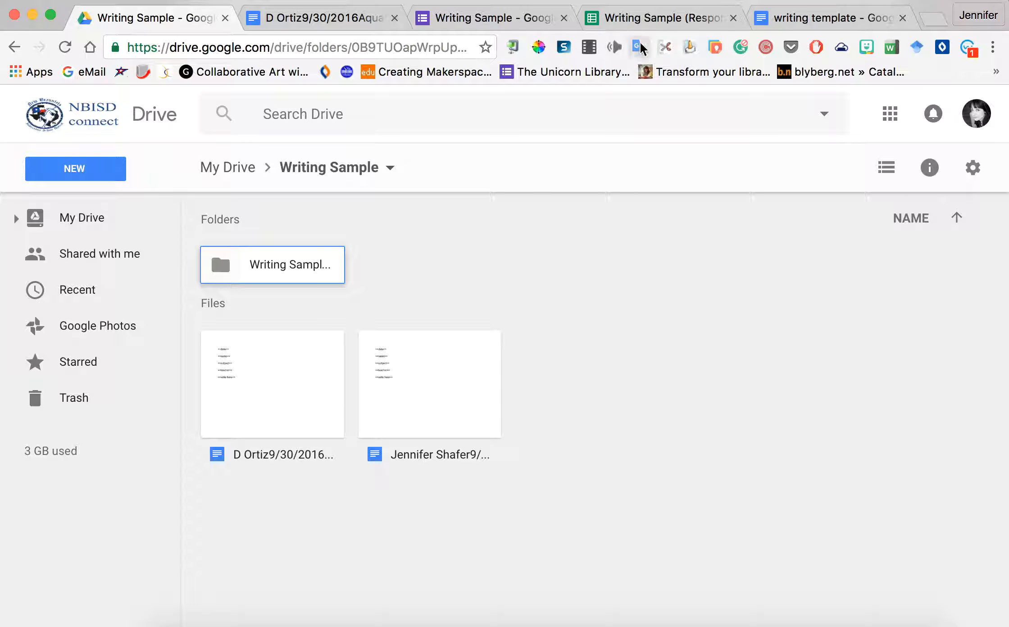
left_click(649, 27)
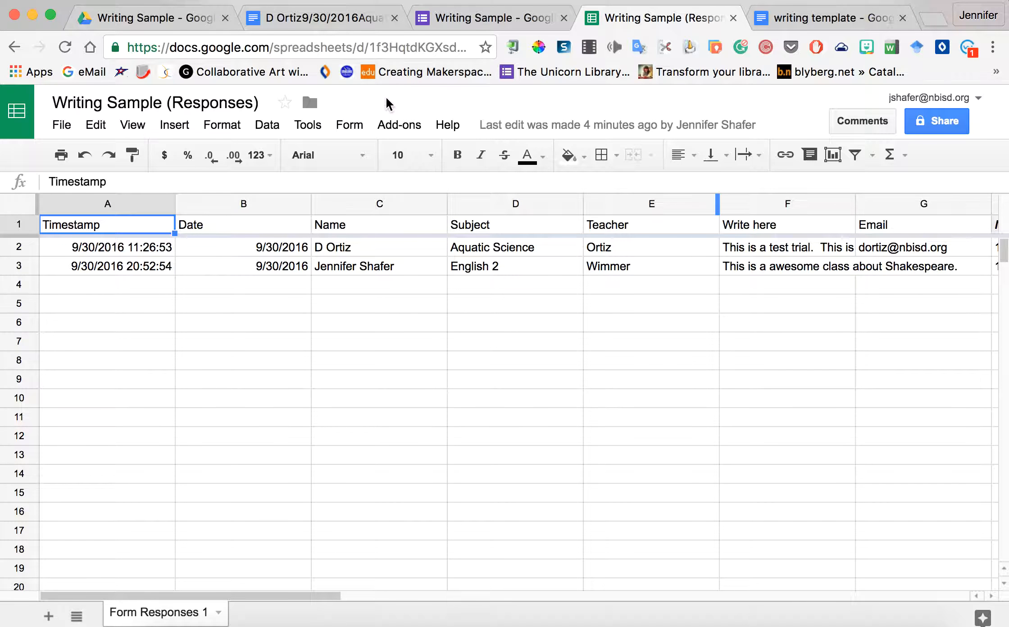
left_click(403, 127)
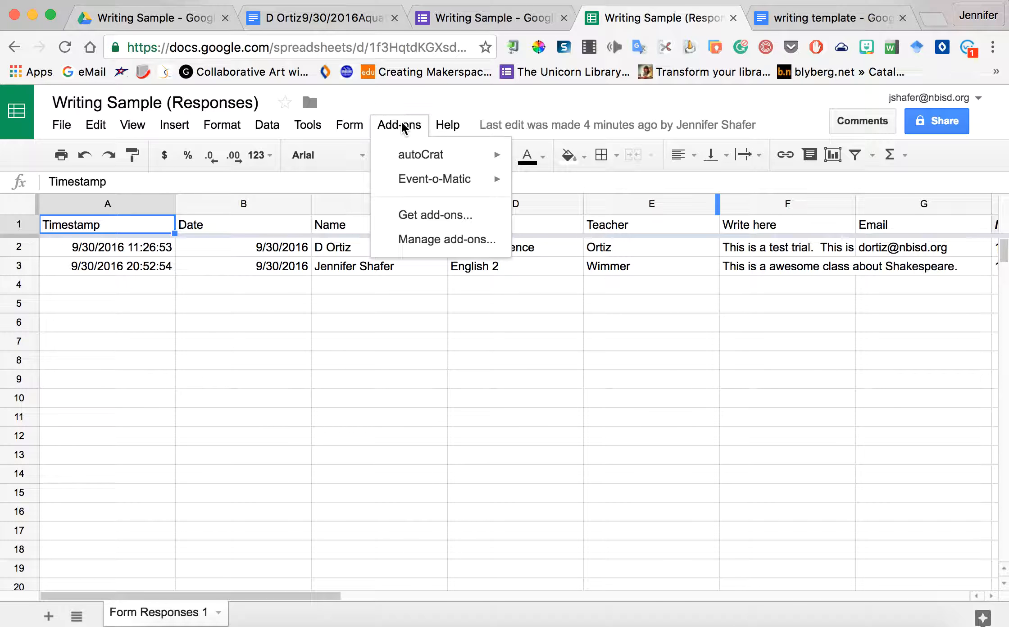
mouse_move(406, 158)
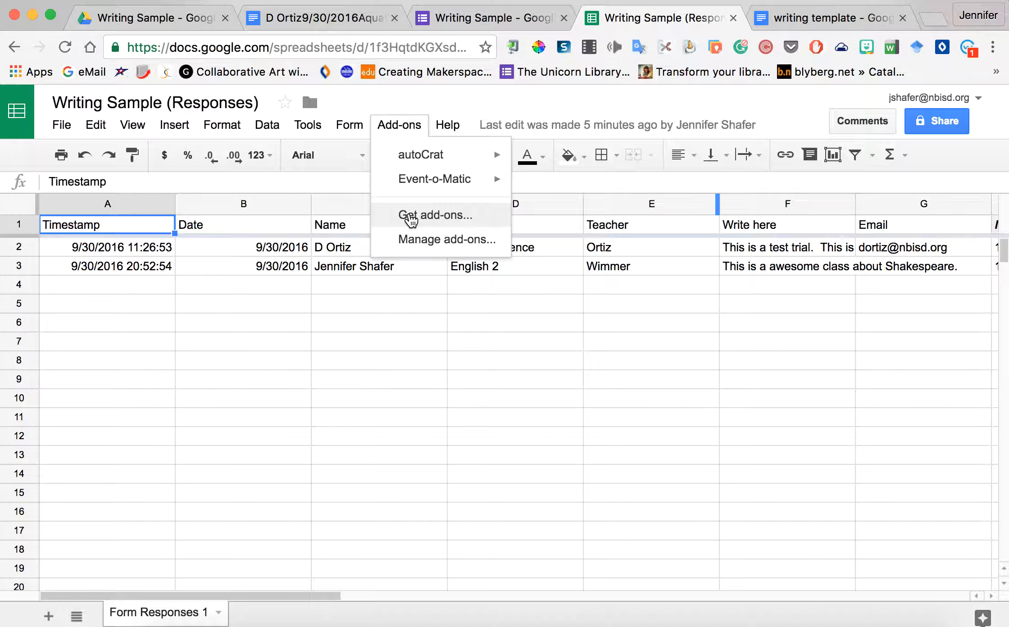
left_click(410, 220)
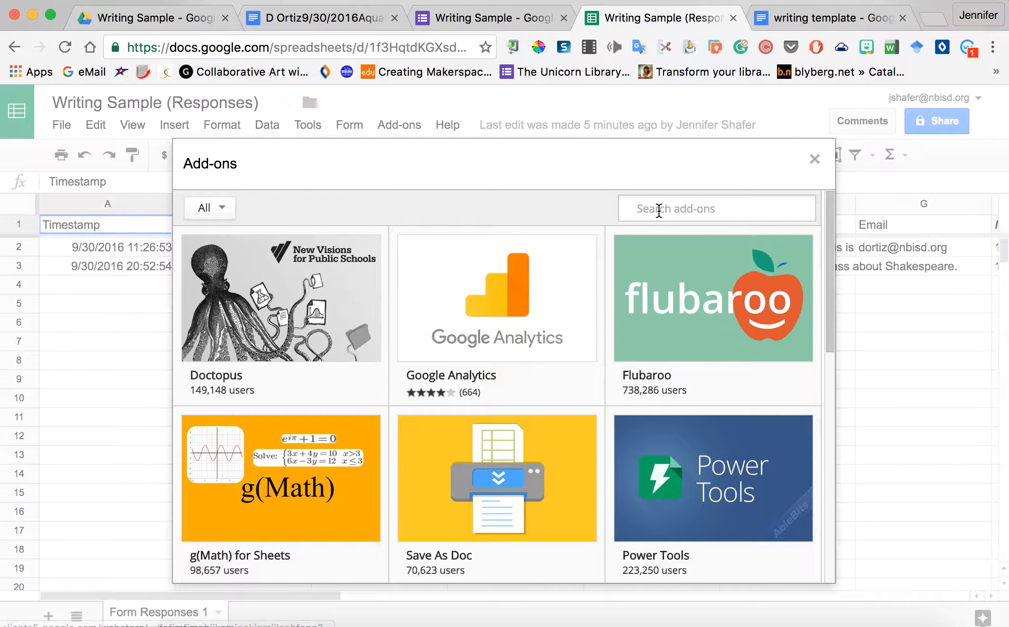
left_click(658, 211)
type("autocrat")
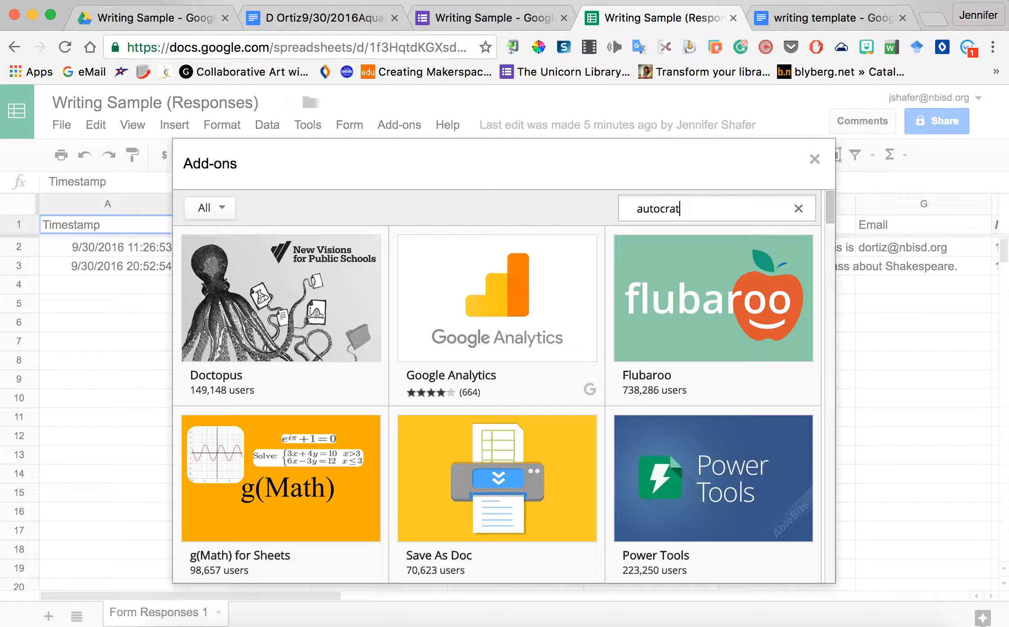
key("Return")
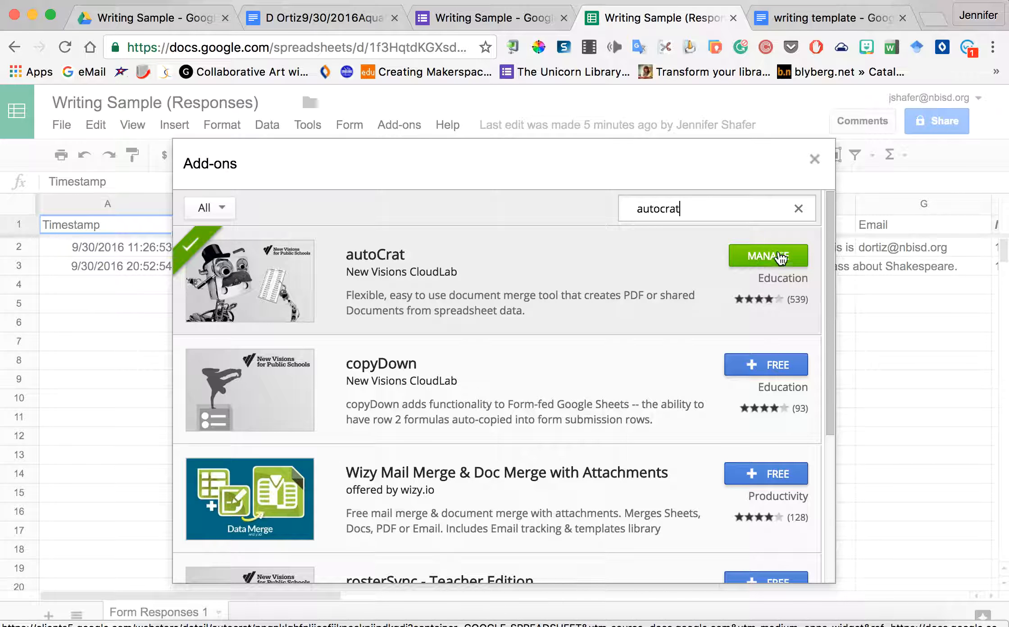
left_click(815, 158)
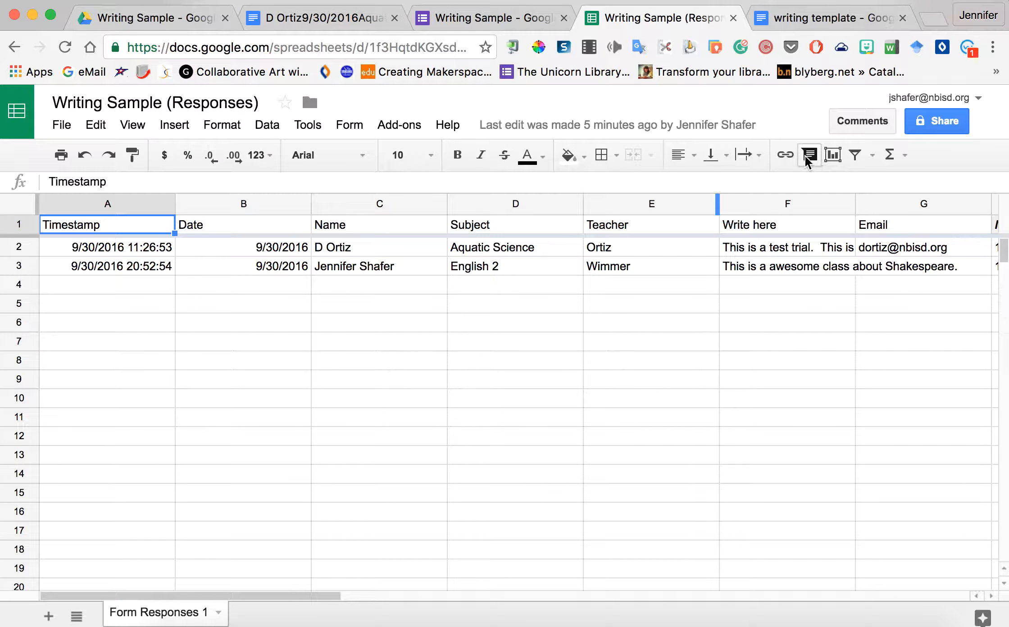
left_click(395, 130)
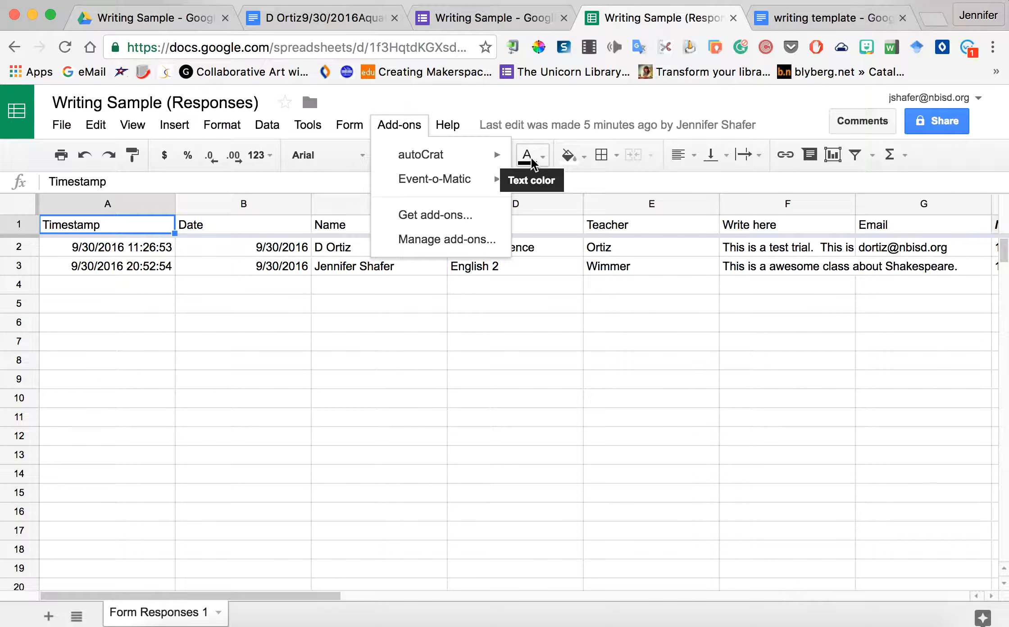
Step: Launch autoCrat to view existing jobs like Writing sample, and start a new merge job
left_click(536, 166)
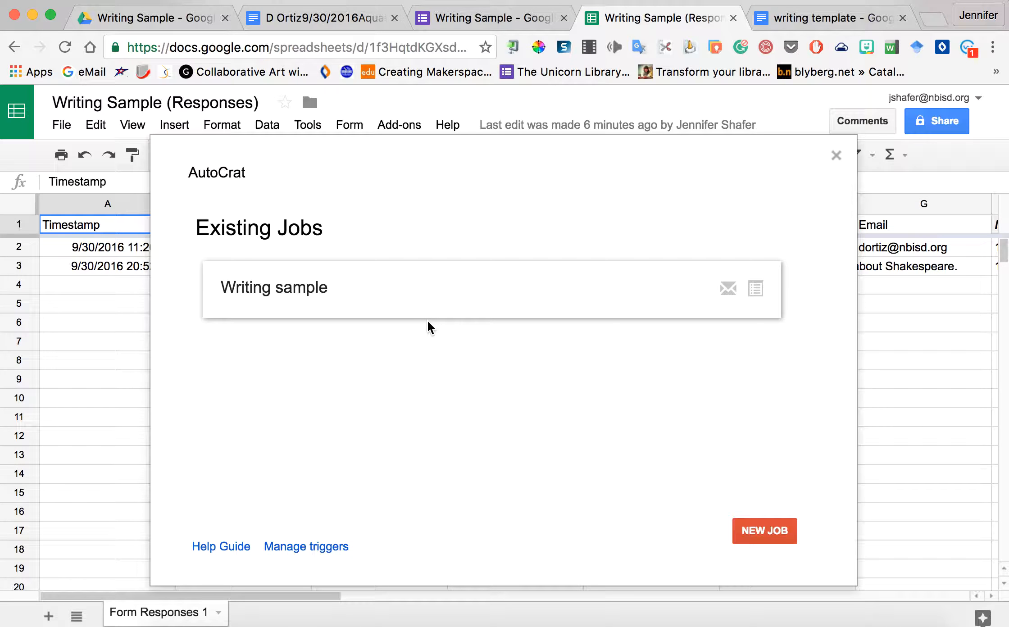
mouse_move(280, 279)
left_click(777, 534)
Step: Name the new autoCrat job 'Writing' and continue to template selection
left_click(446, 287)
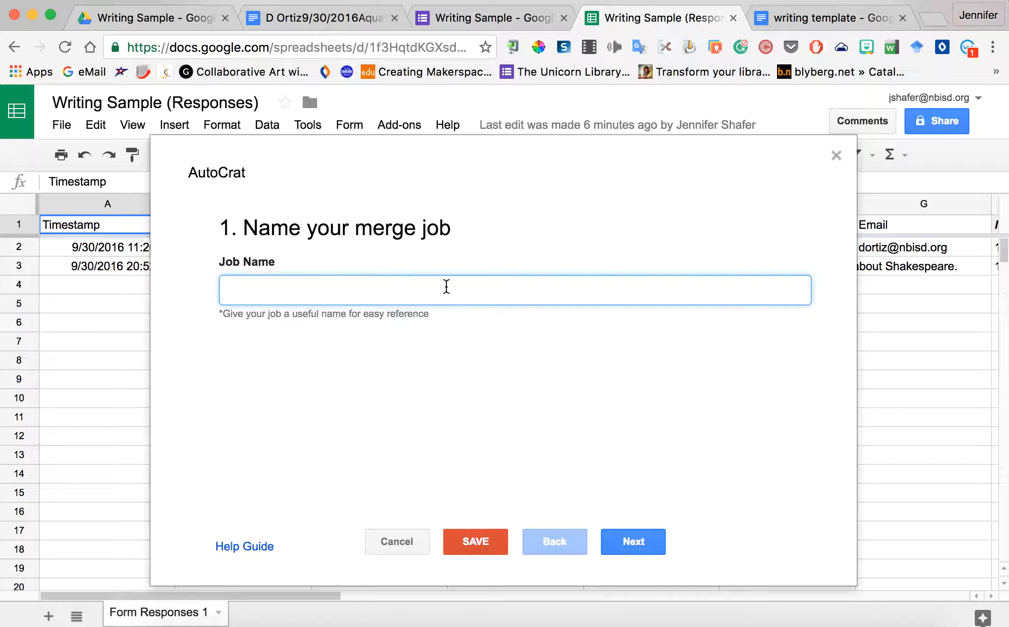
type("Writing")
left_click(648, 544)
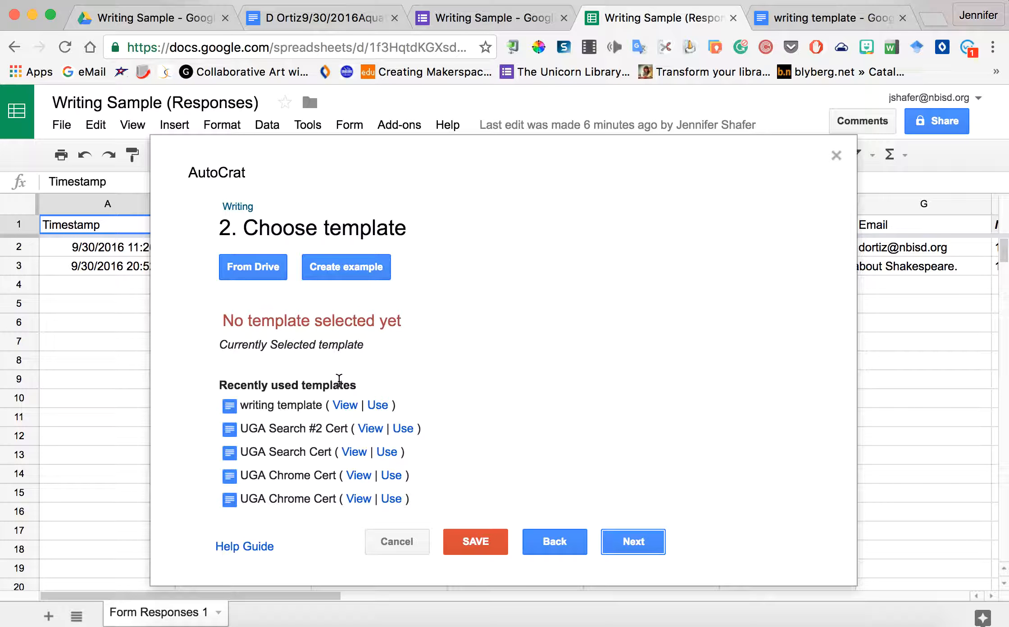
Step: Use 'writing template' from recently used templates and continue to tag mapping
left_click(379, 407)
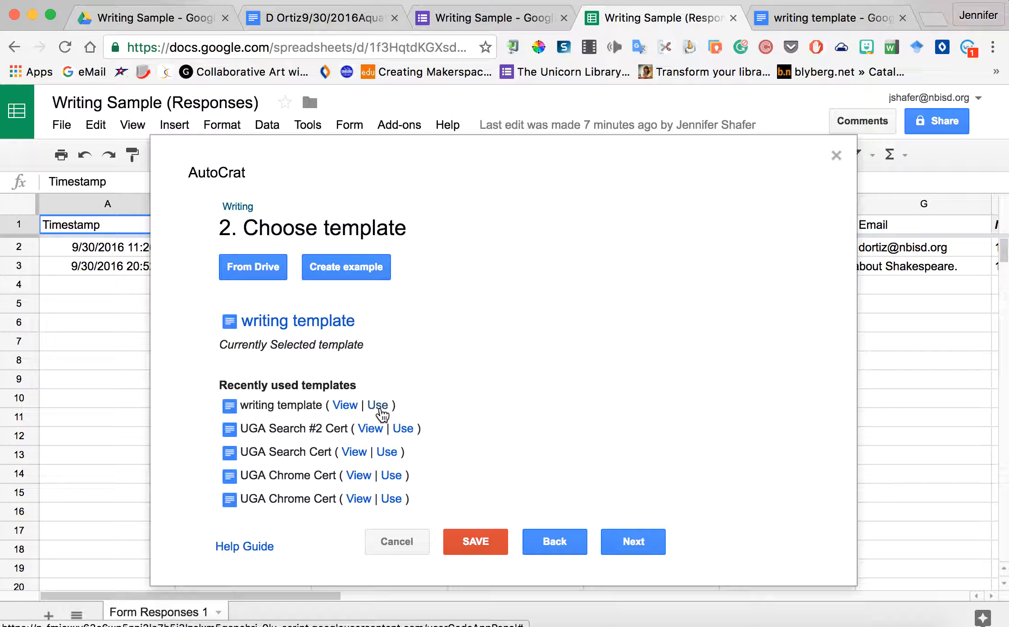
left_click(635, 543)
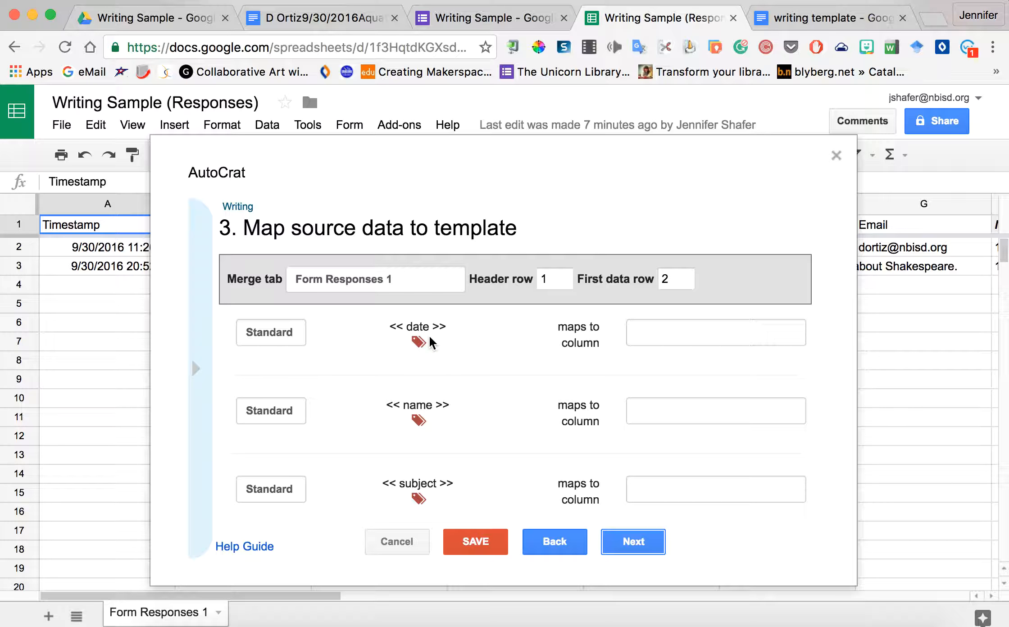
Step: Map the date, name, subject, teacher and write here tags to their matching columns, then continue
left_click(659, 339)
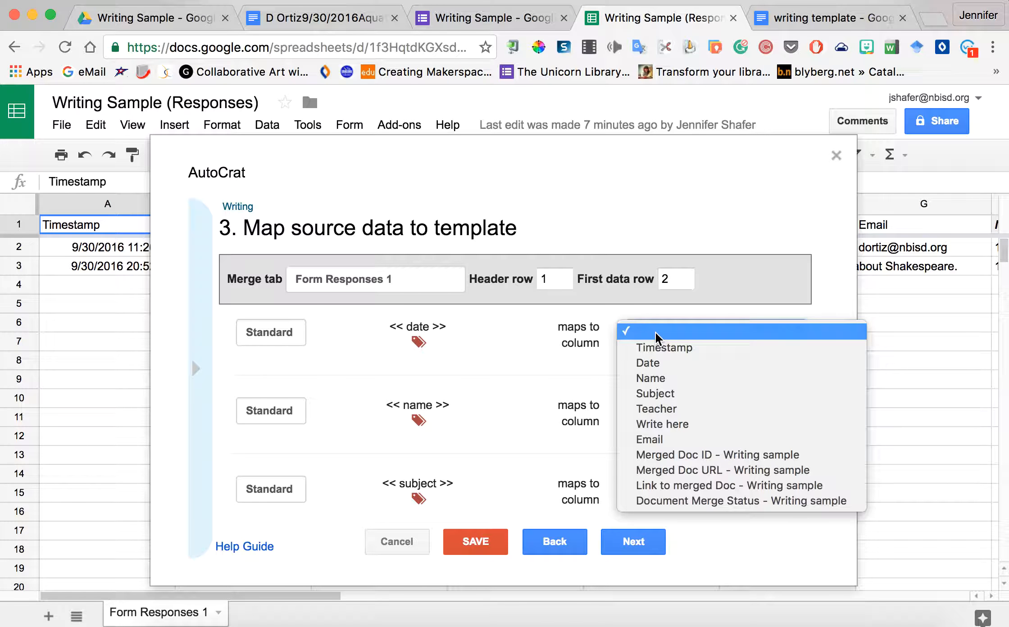
left_click(654, 366)
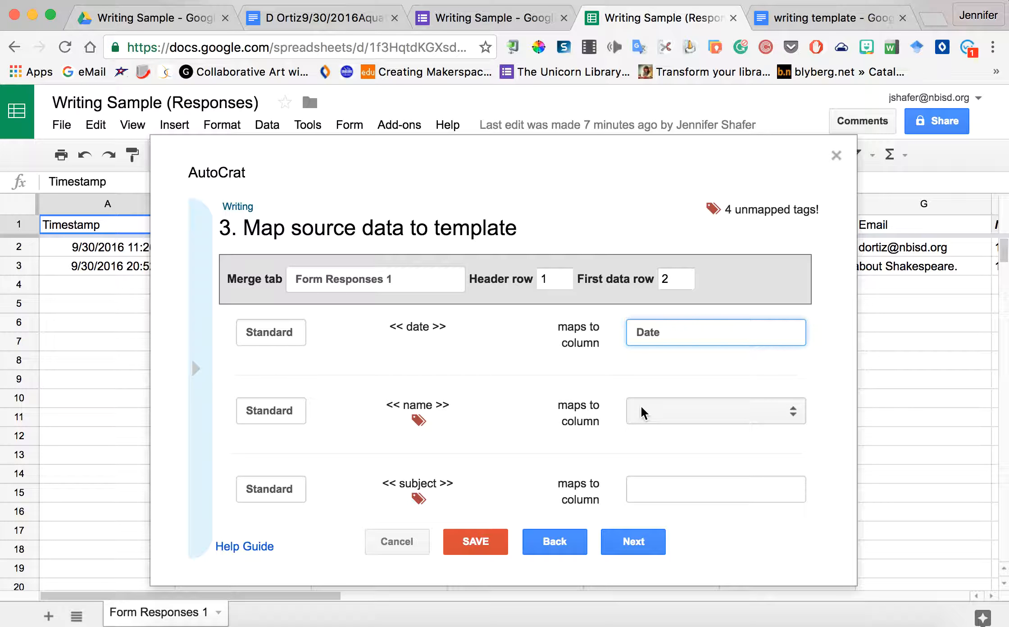
left_click(651, 412)
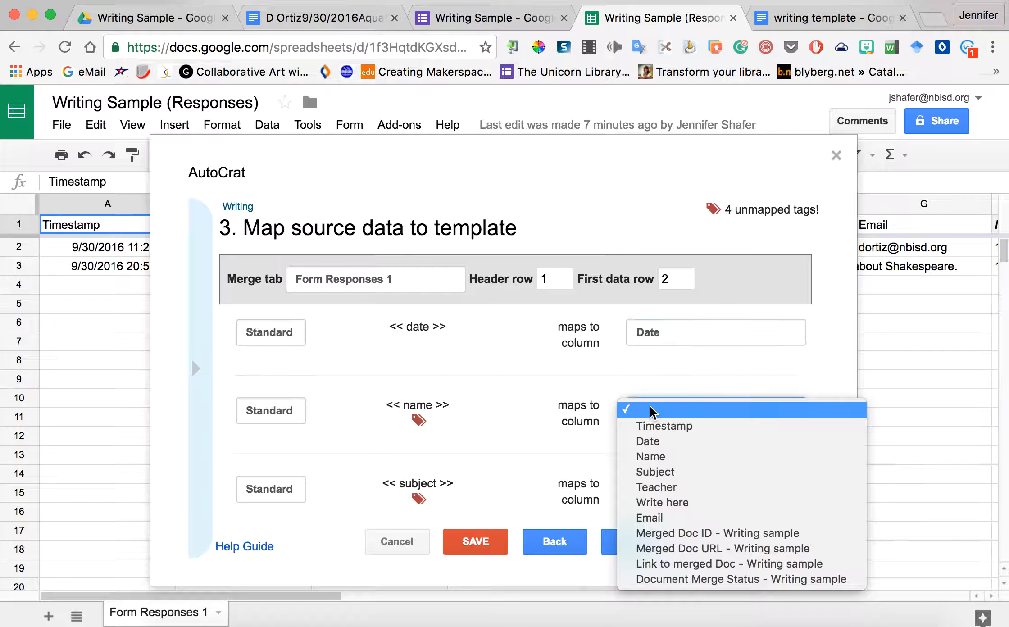
left_click(654, 456)
scroll(554, 443, "down", 4)
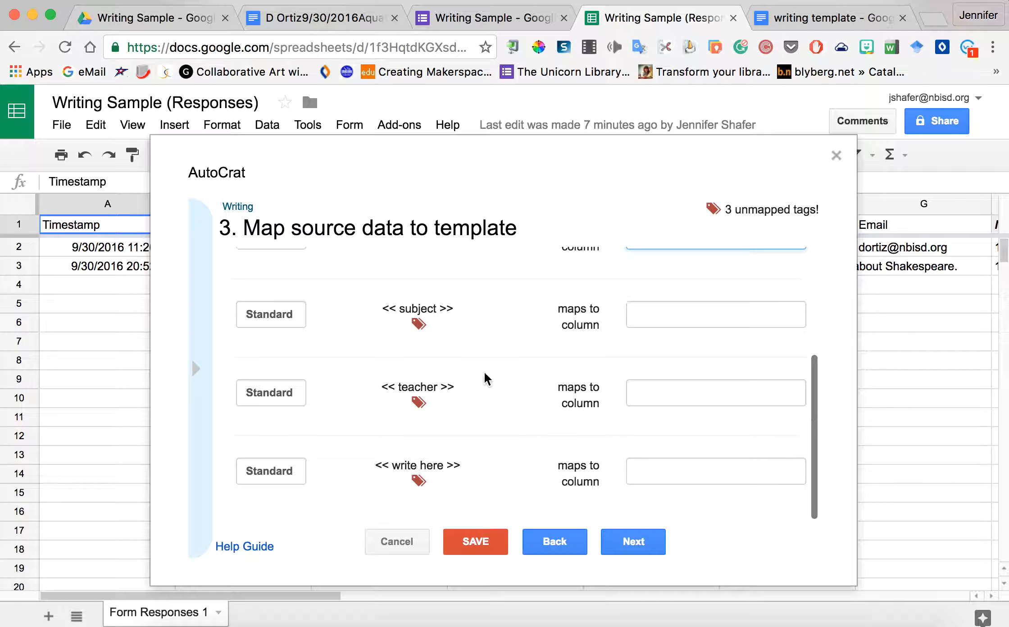
left_click(702, 325)
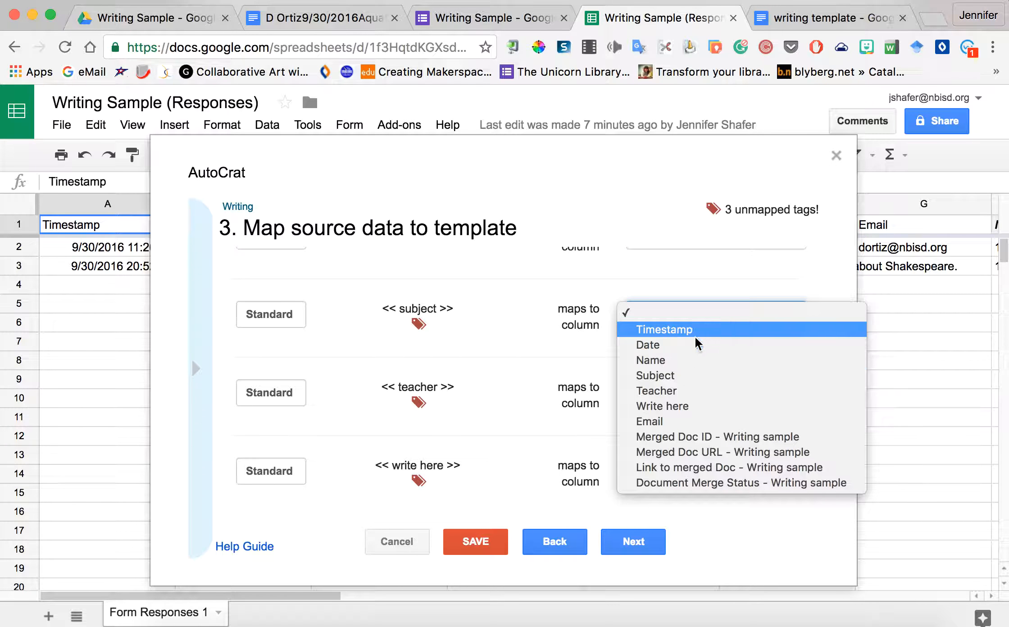
left_click(679, 378)
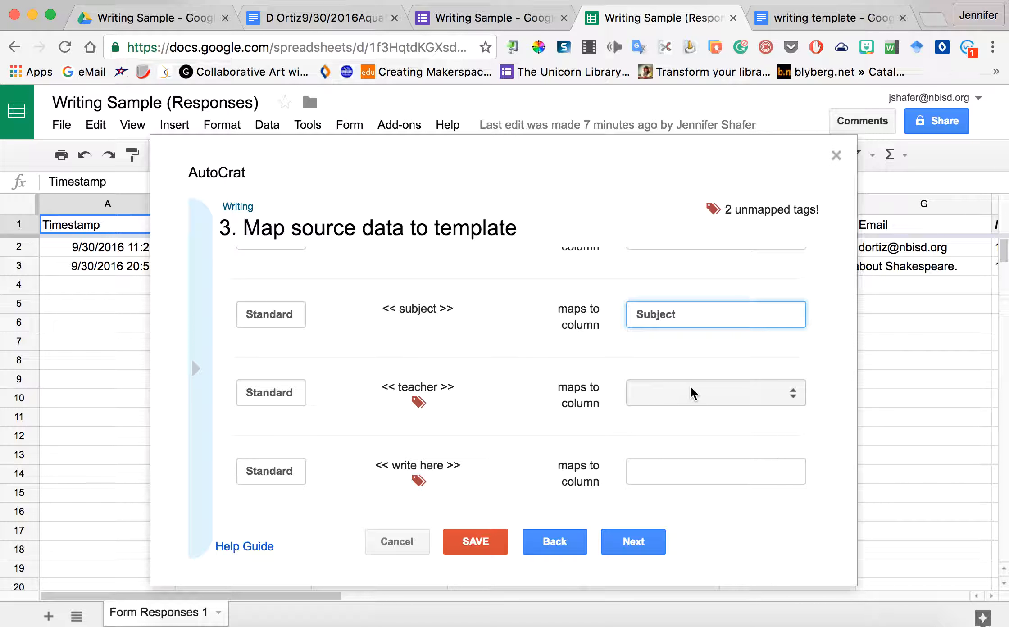
left_click(694, 393)
left_click(687, 469)
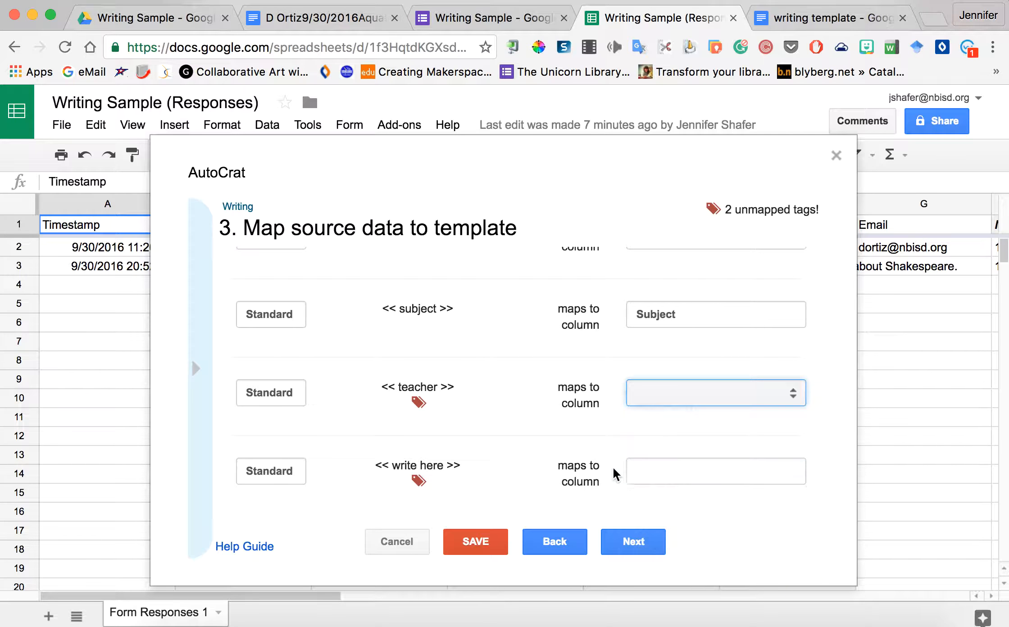
left_click(708, 473)
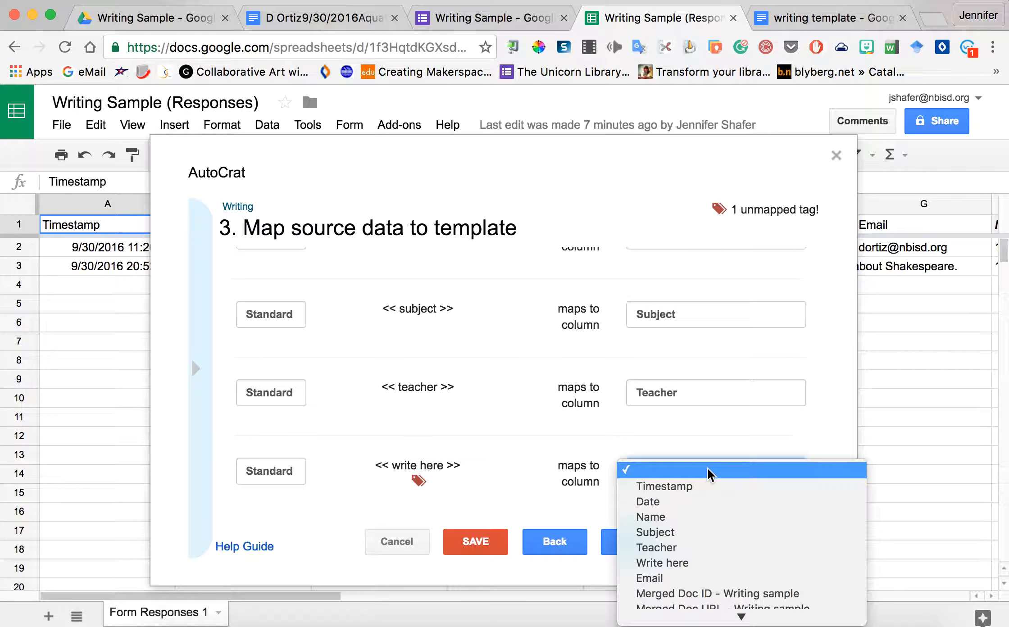
left_click(694, 569)
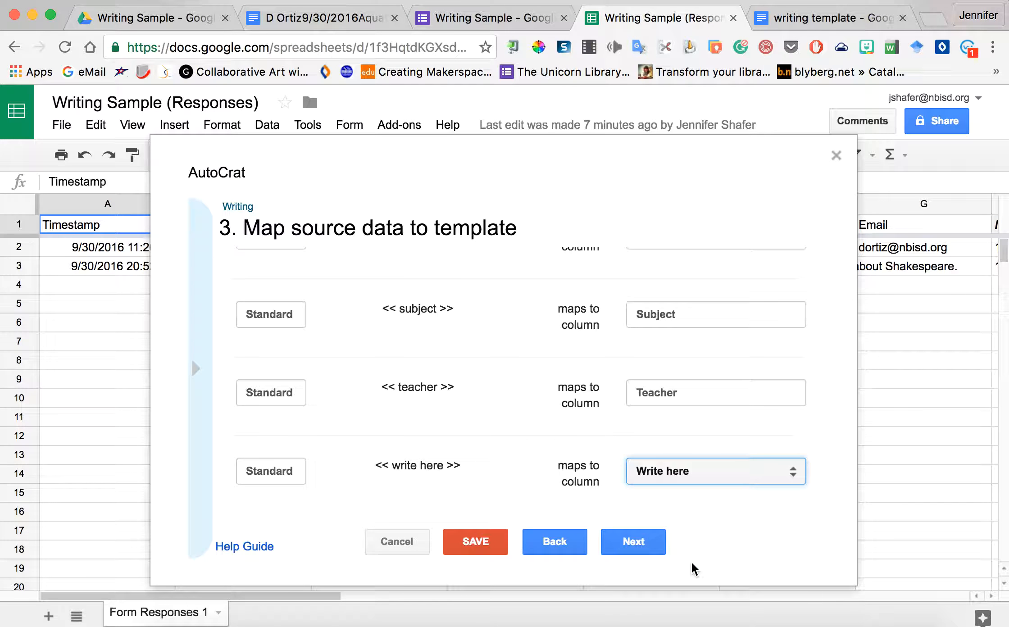
left_click(630, 544)
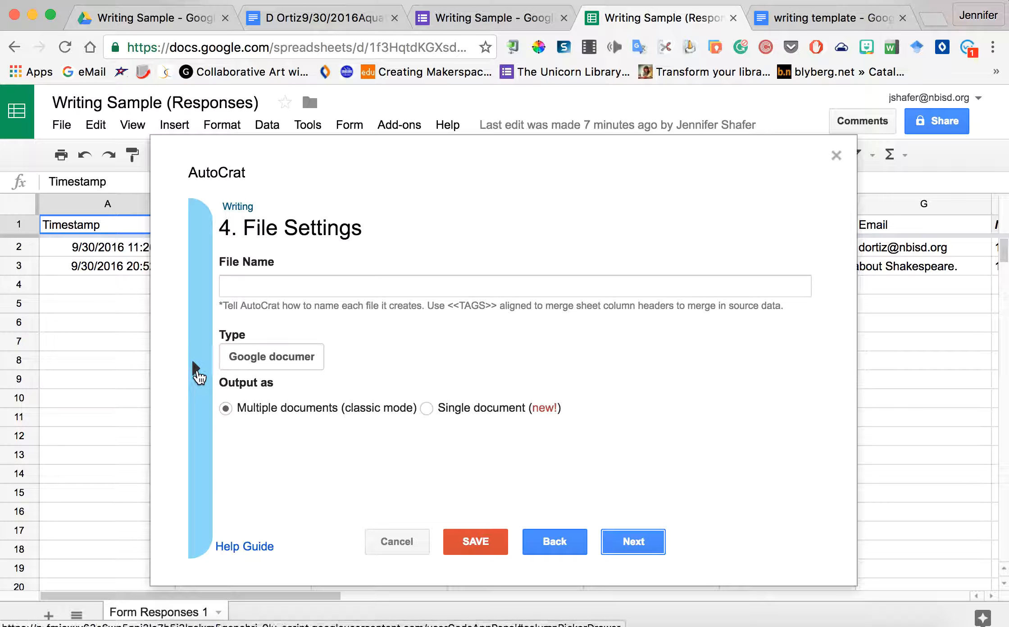
Step: Start the file name with the <<Name>> and <<Date>> tags
left_click(197, 371)
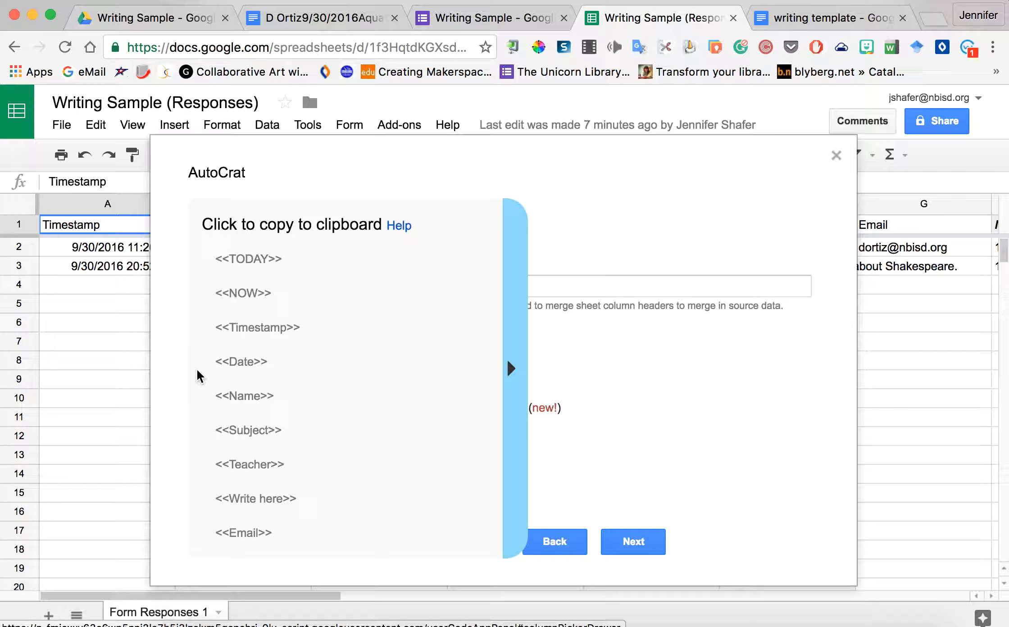
left_click(251, 396)
left_click(237, 284)
type("<<Name>>")
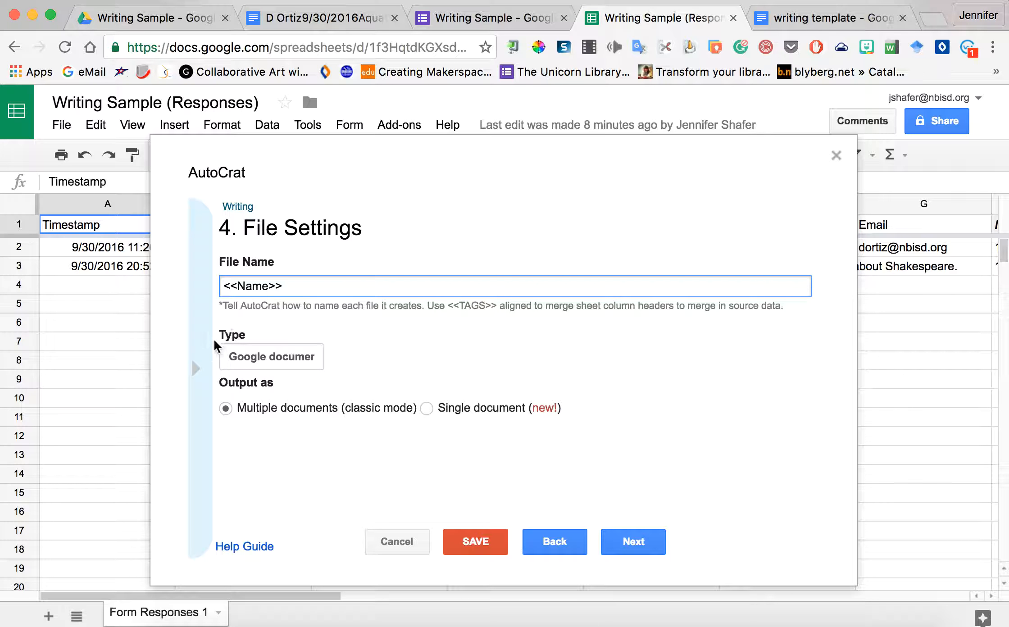
left_click(198, 371)
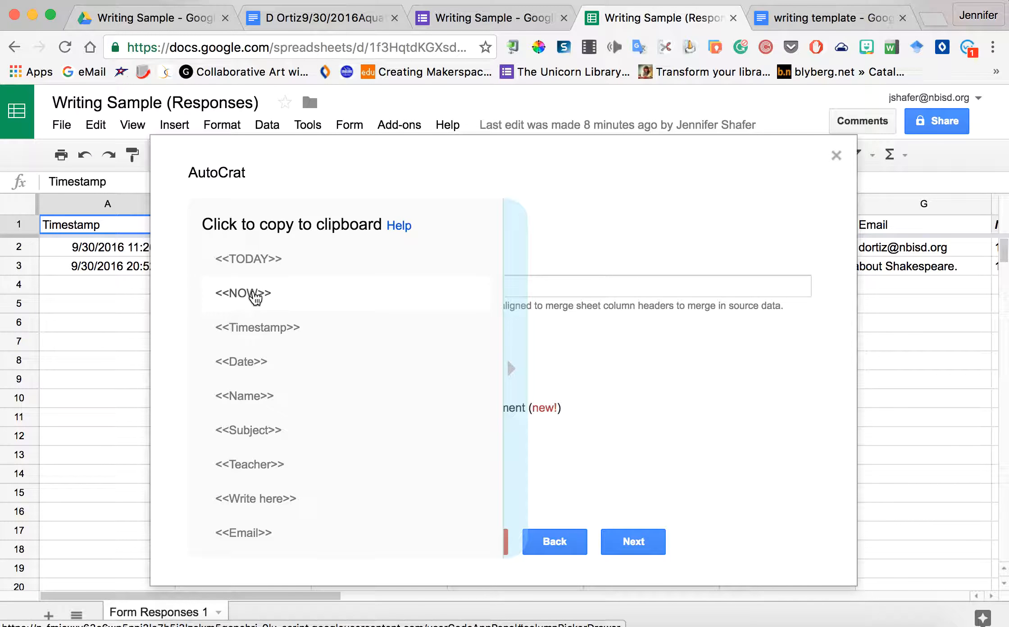
left_click(251, 360)
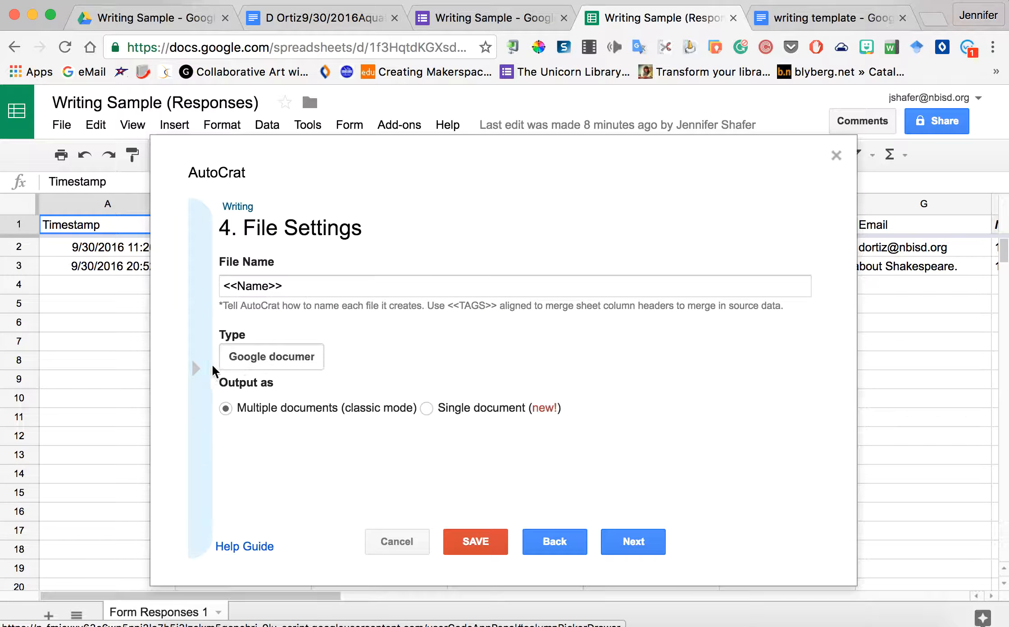
left_click(319, 286)
type("<<Date>>")
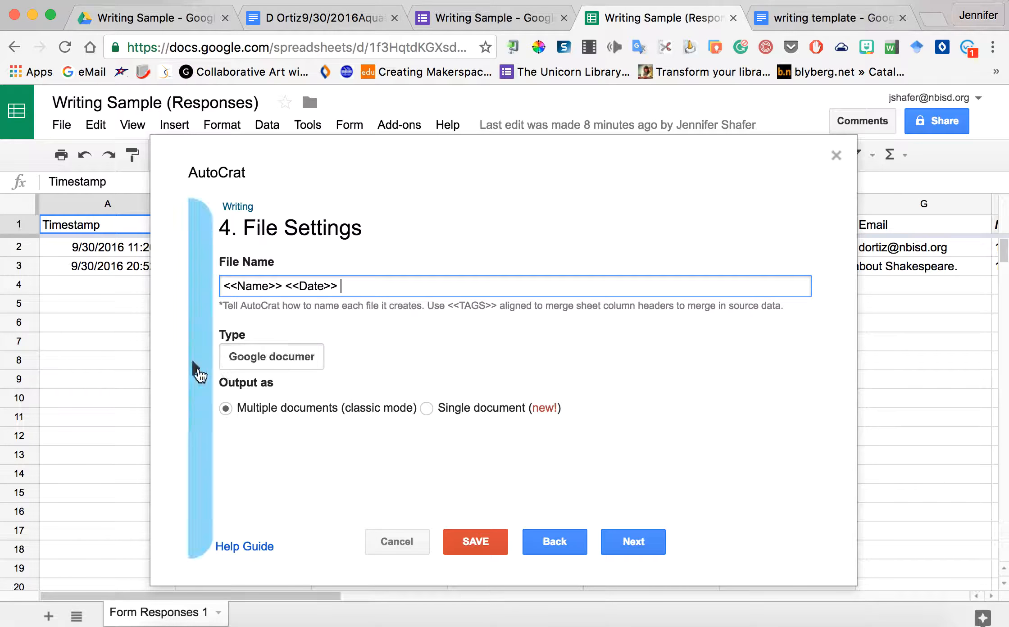
Step: Append the <<Teacher>> and <<Subject>> tags to the file name
left_click(199, 368)
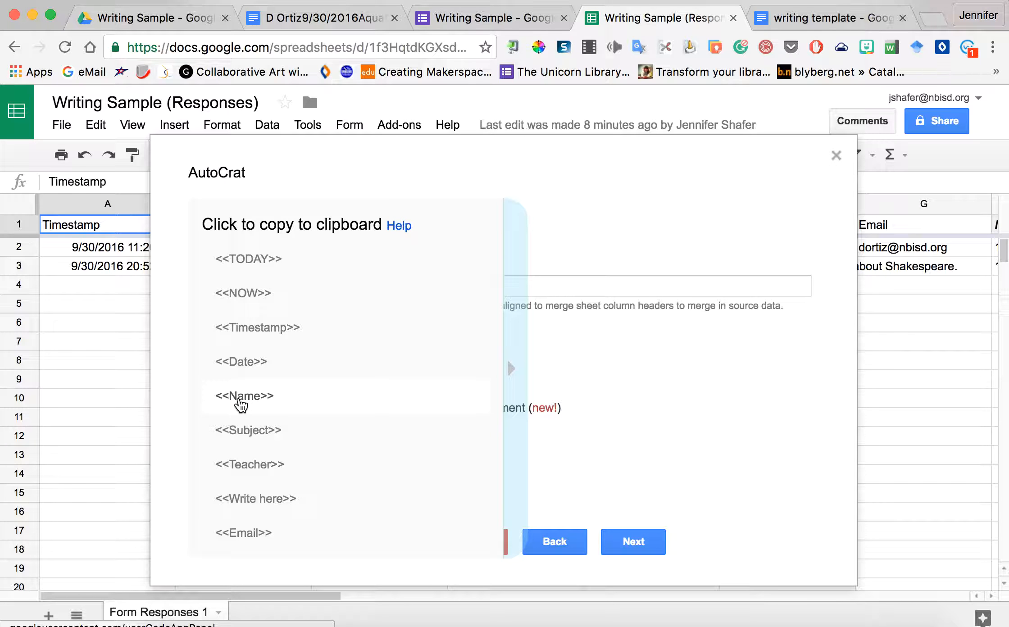
left_click(242, 469)
left_click(380, 287)
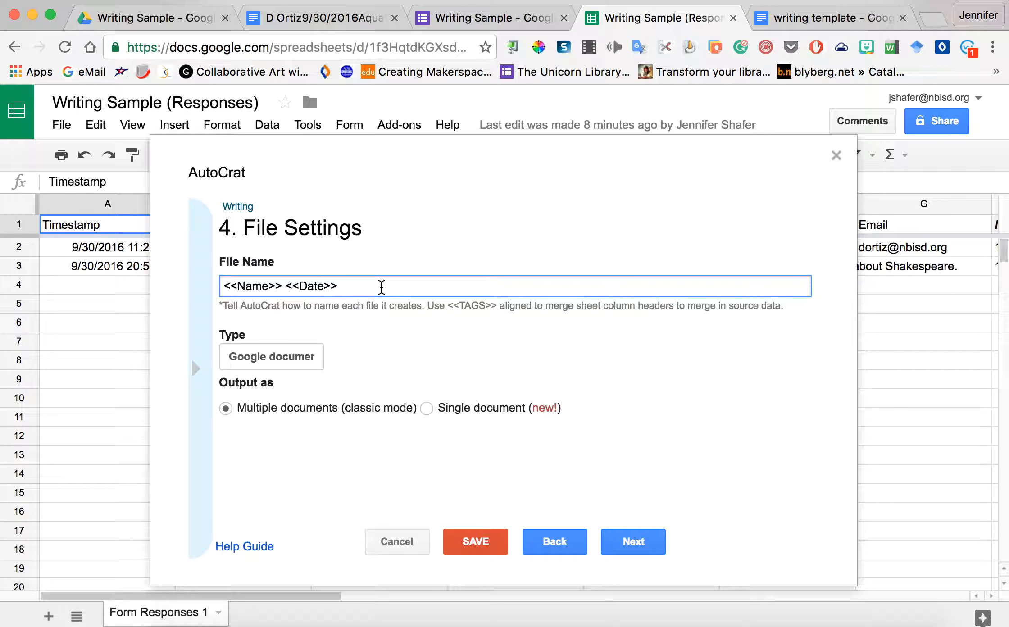
type("<<Teacher>>")
left_click(196, 368)
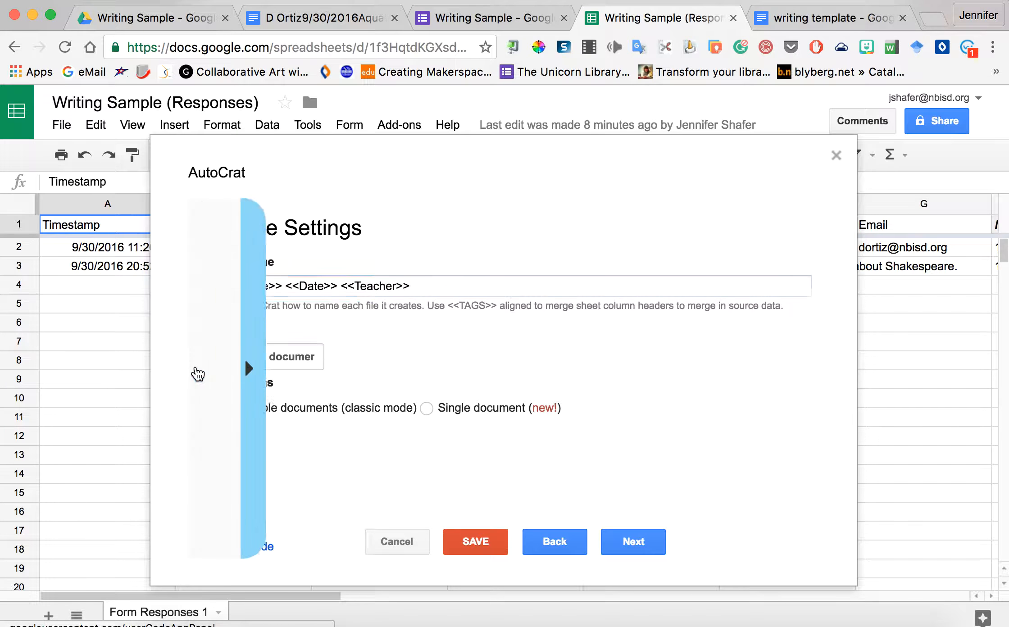
left_click(244, 432)
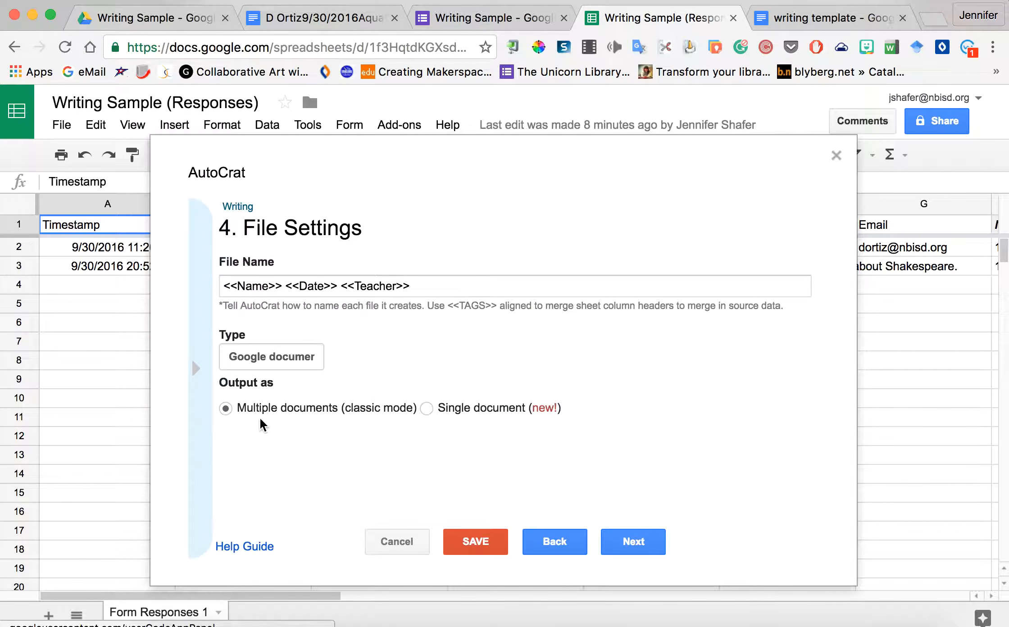
left_click(432, 288)
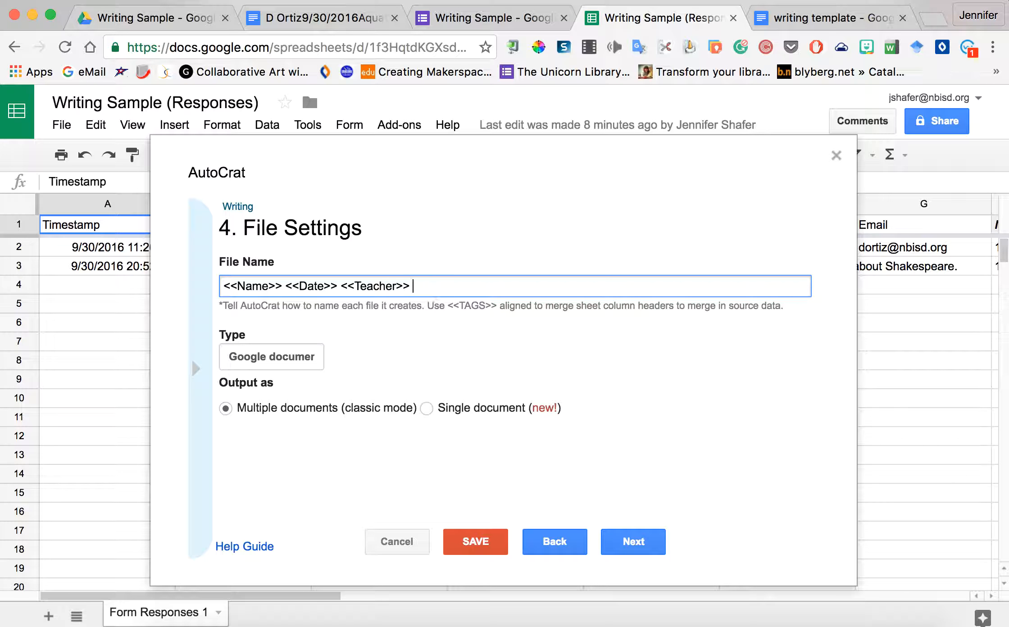
type("<<Subject>>")
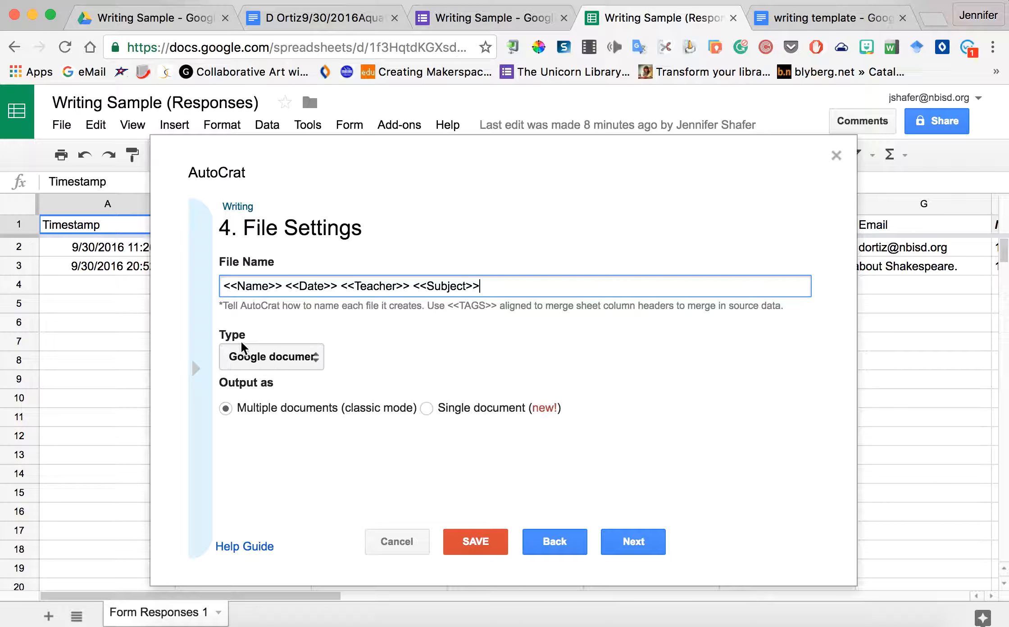
Step: Keep Google document as the output type and continue to destination folders
left_click(319, 357)
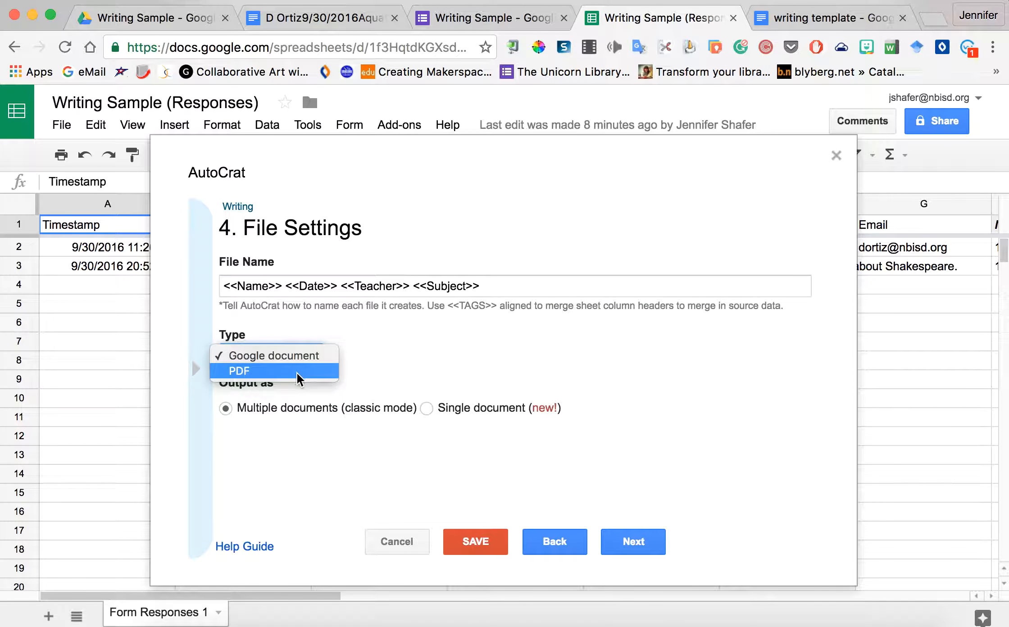
left_click(297, 359)
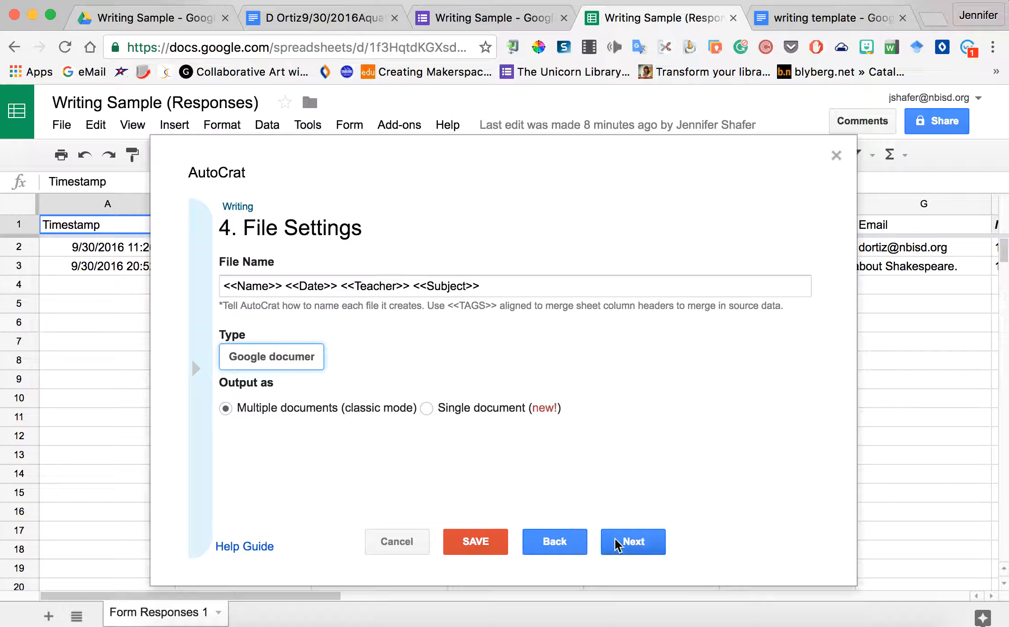
left_click(637, 542)
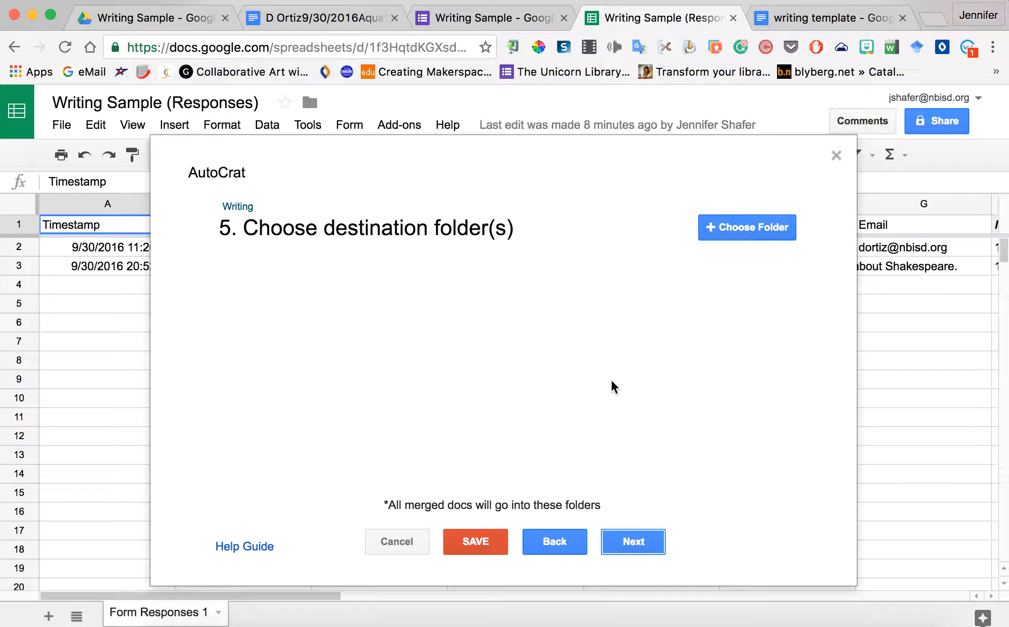
Step: Choose the Writing Sample Drive folder as the destination for merged docs
left_click(728, 223)
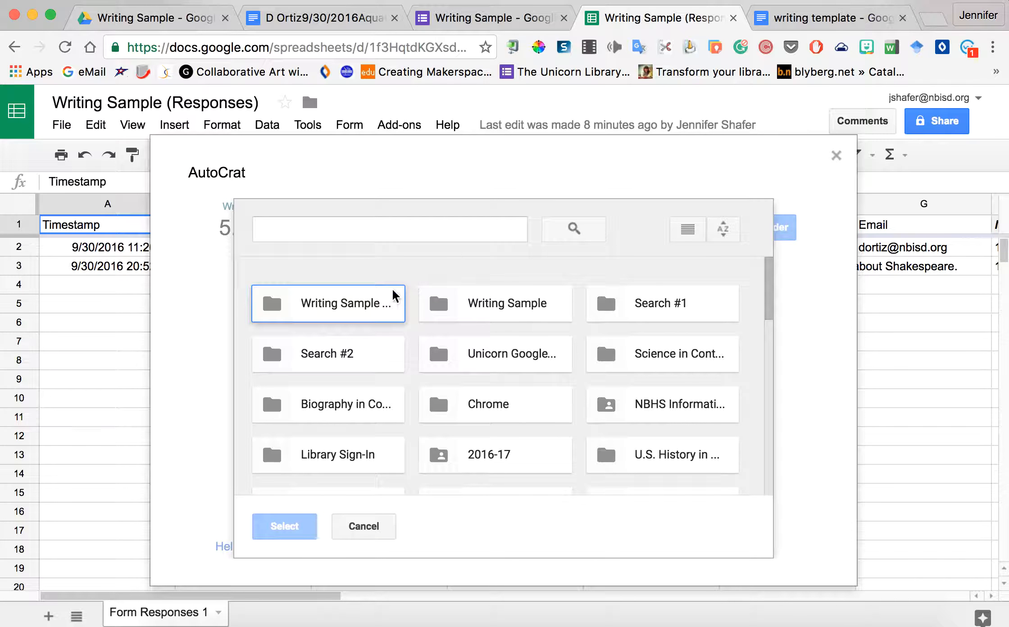
left_click(363, 310)
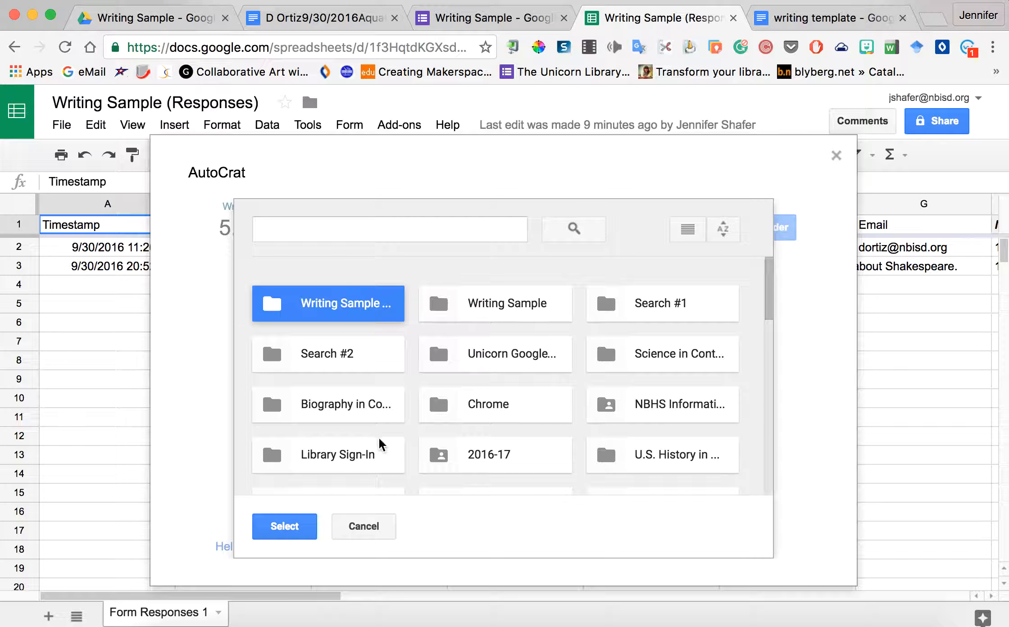
left_click(474, 316)
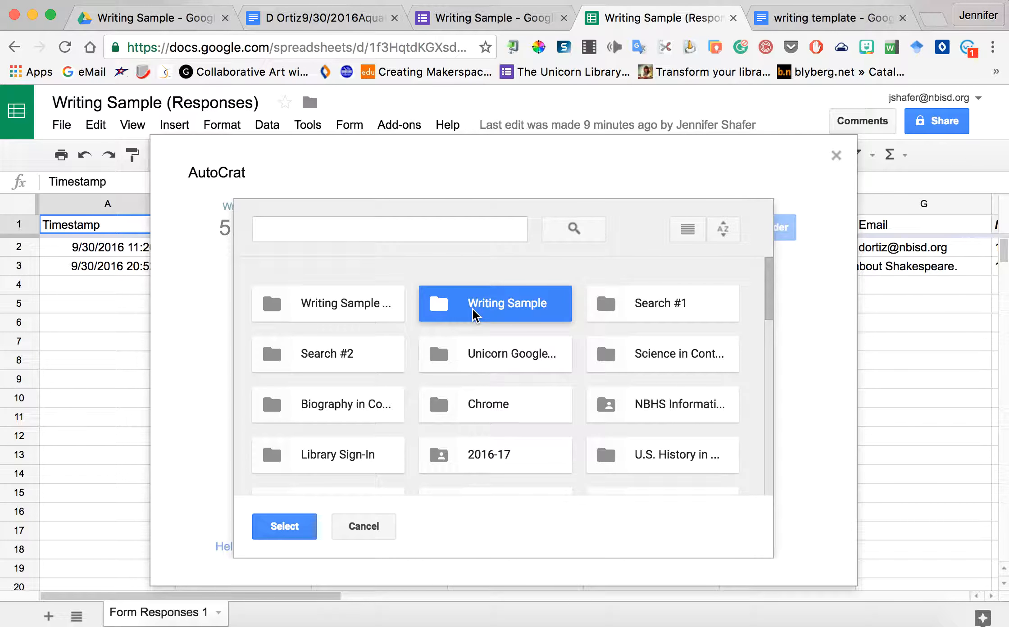
left_click(298, 532)
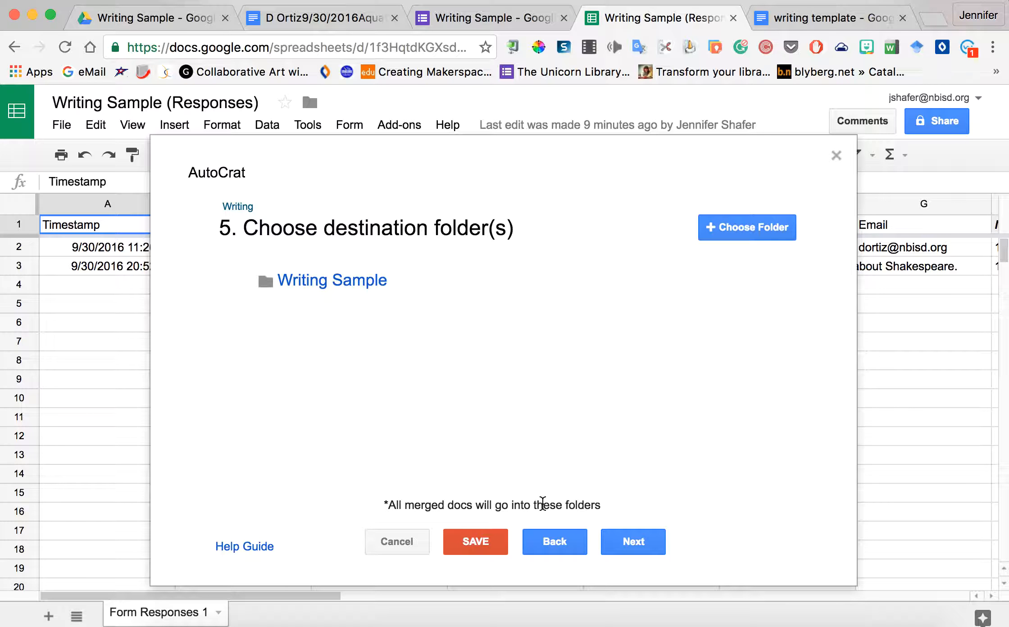
Step: Skip the dynamic folder, merge condition and sharing steps to reach job triggers
left_click(635, 542)
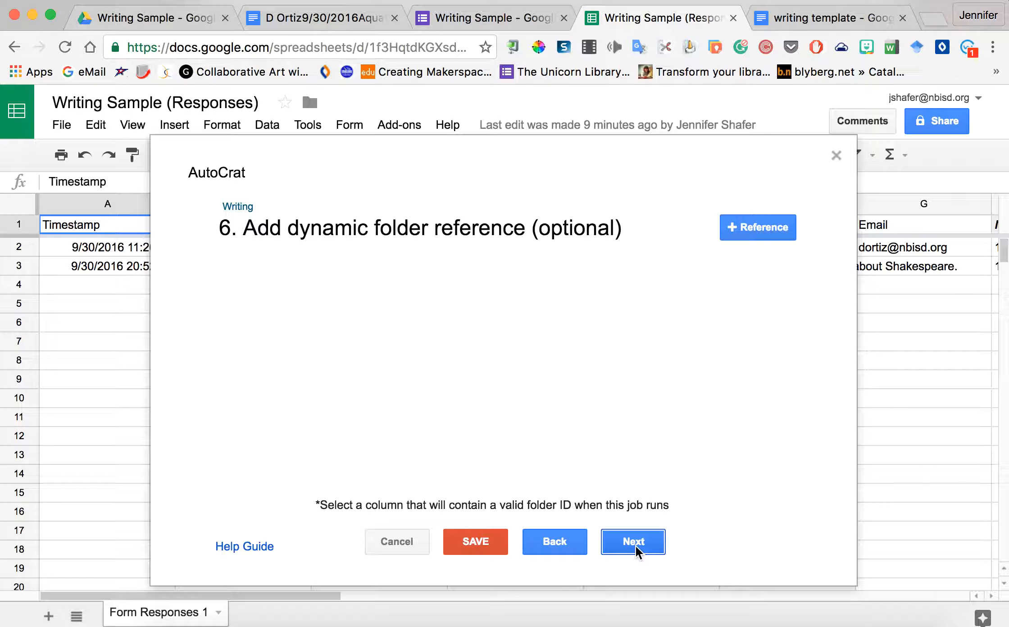
left_click(635, 546)
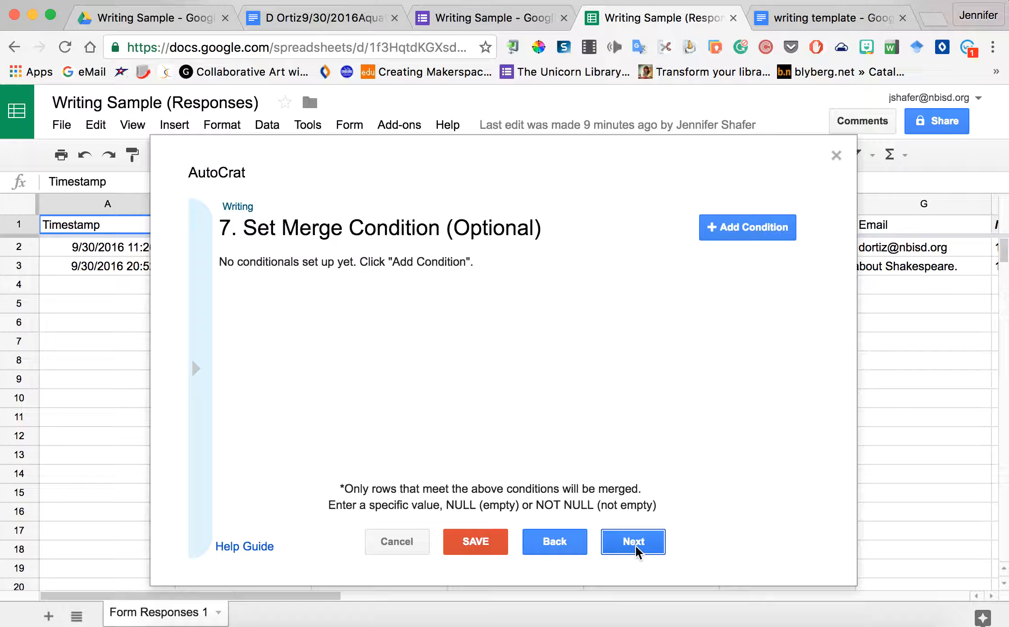
left_click(635, 547)
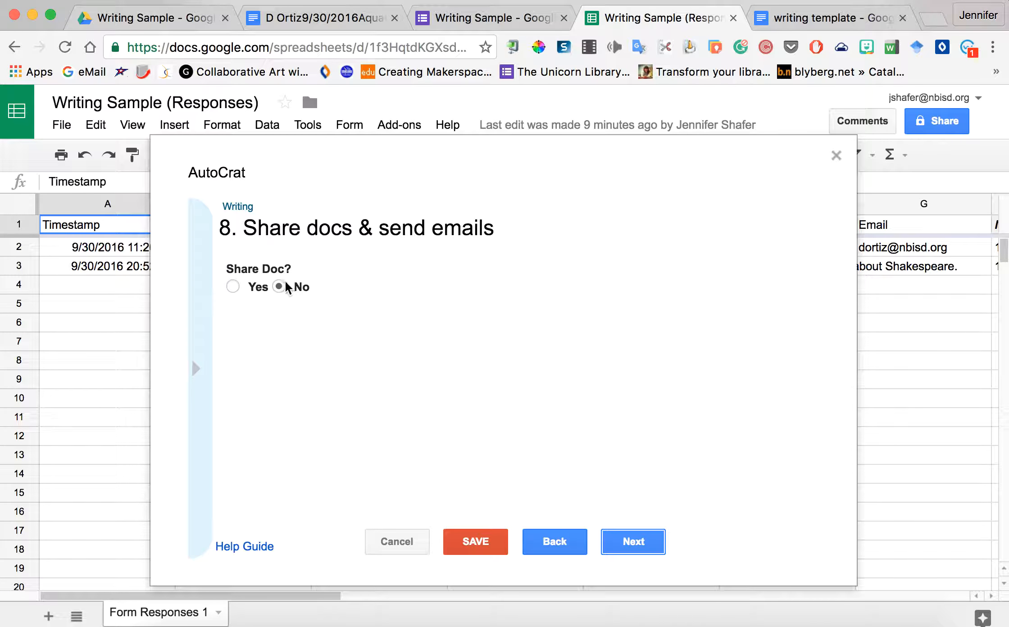
left_click(633, 552)
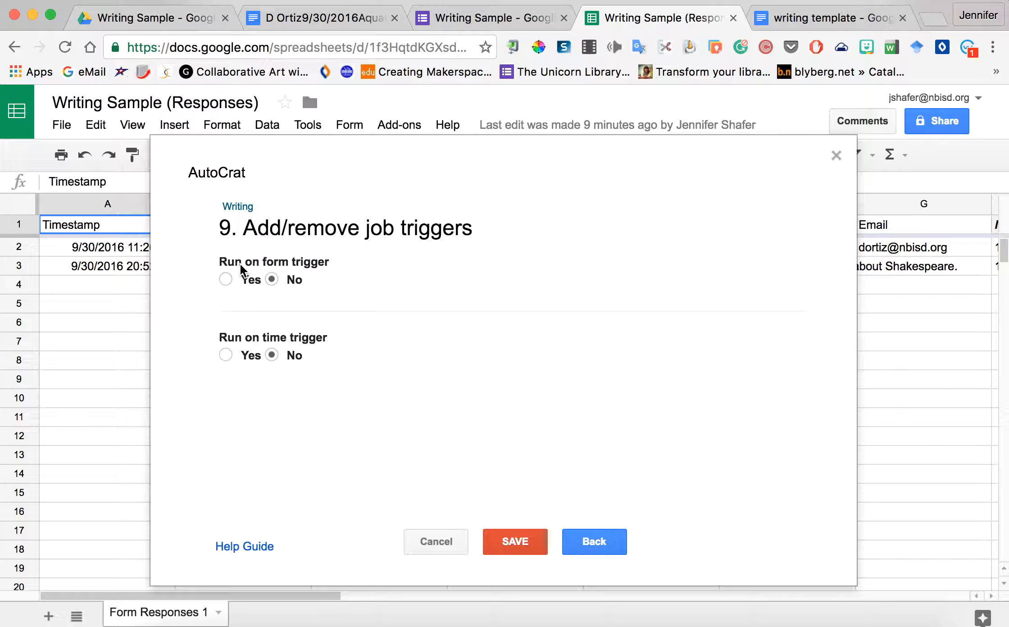
Step: Set the Writing job to run on form trigger, save it, and return to the form editor
left_click(226, 280)
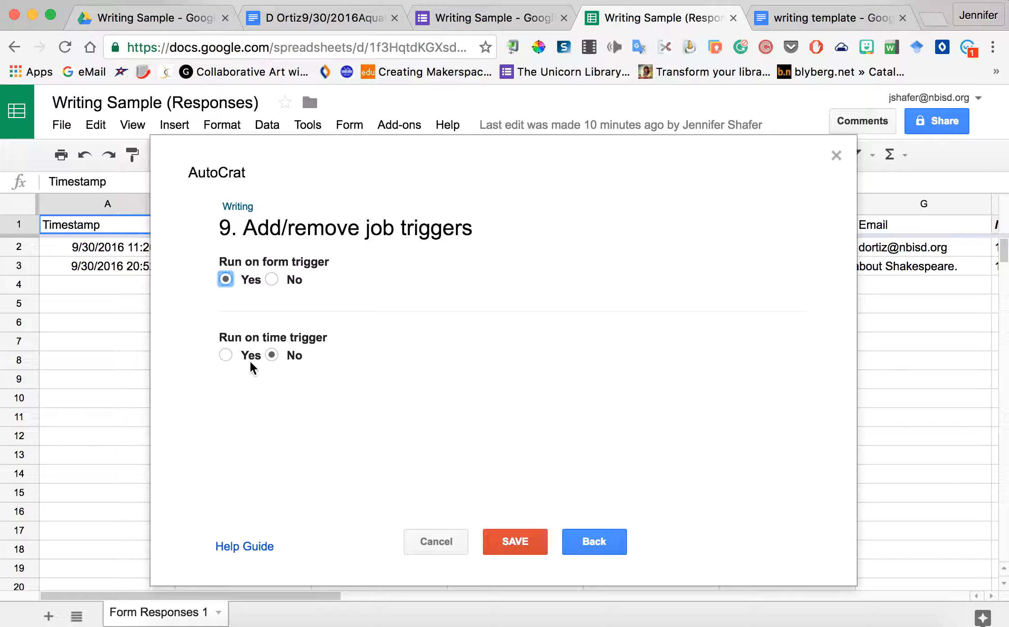
left_click(524, 546)
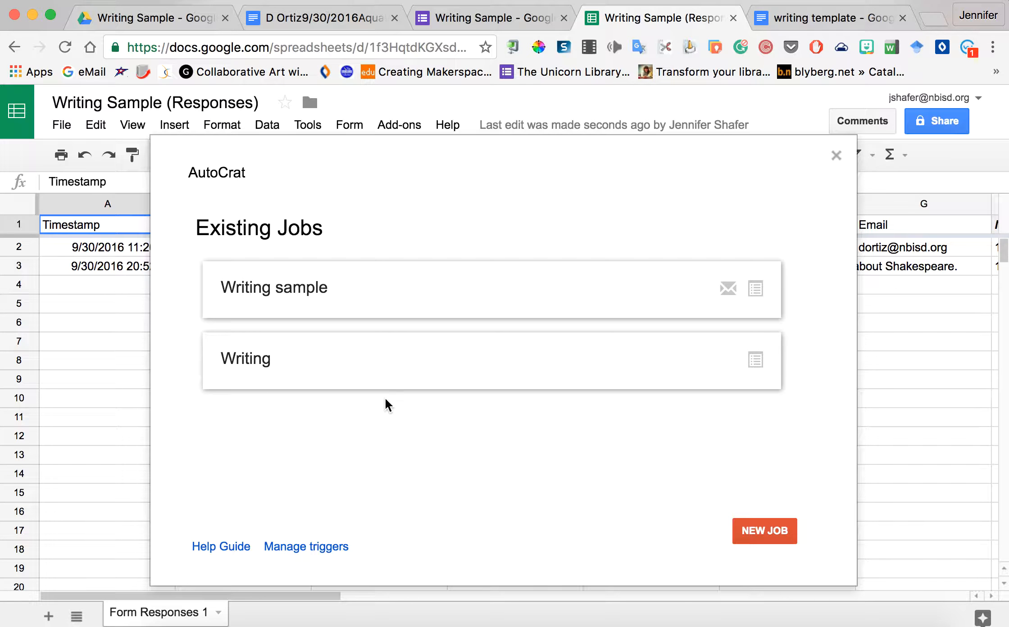
left_click(465, 18)
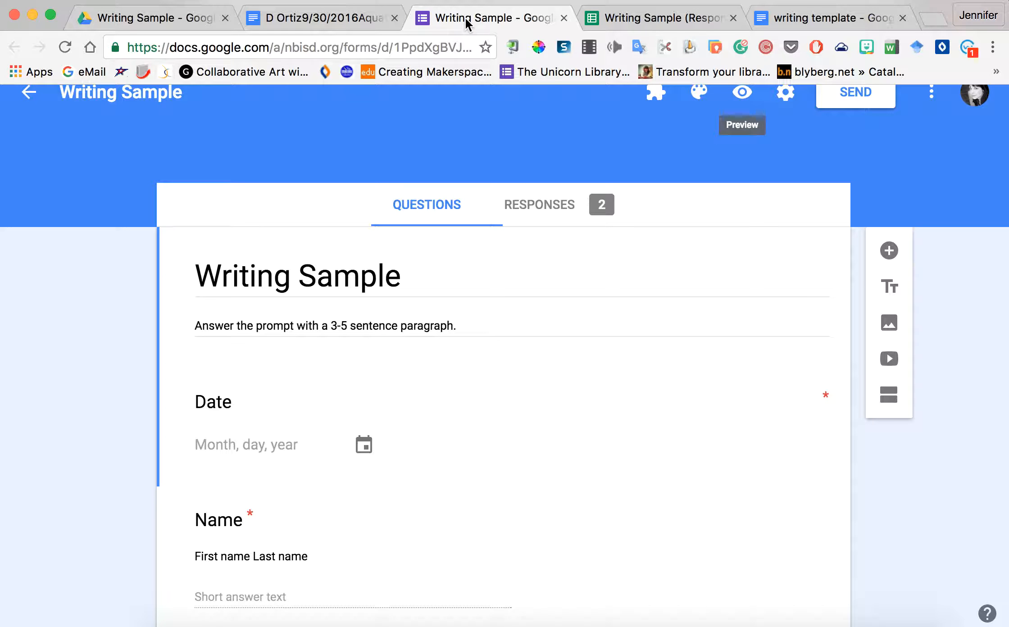
Step: Open a live preview of the form and set the date to 09/30/2016
left_click(743, 93)
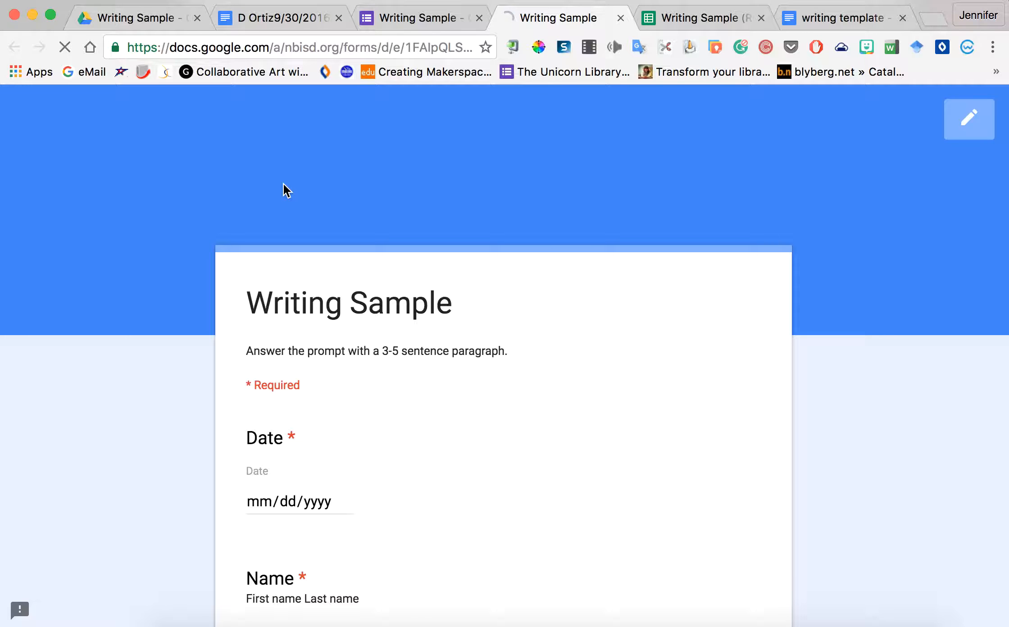
scroll(266, 459, "down", 2)
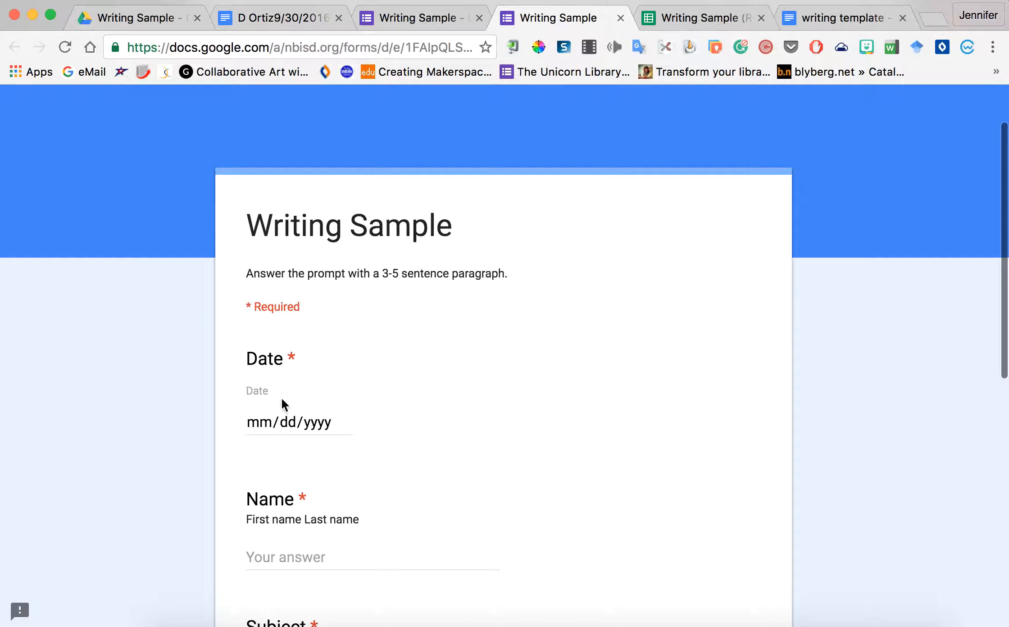
left_click(340, 423)
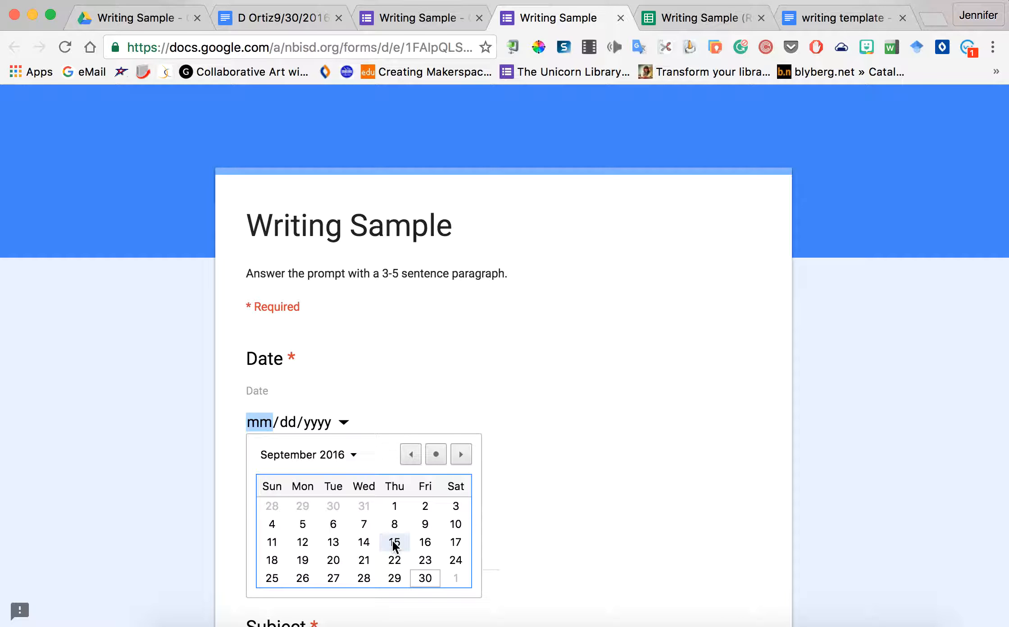
left_click(417, 577)
scroll(417, 575, "down", 3)
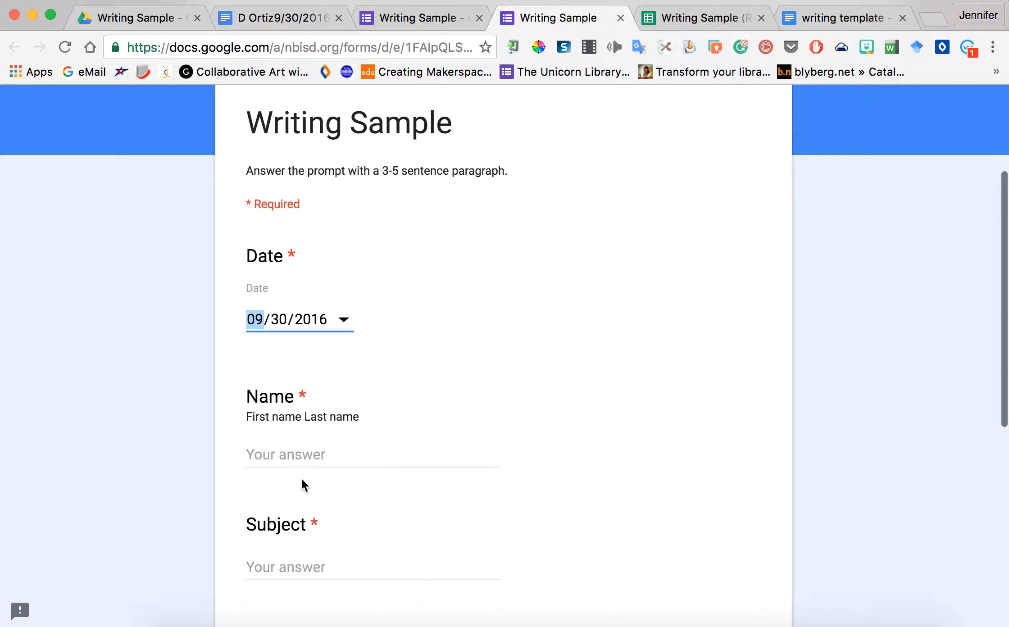
Step: Enter the student's name, subject 'English 3', and the teacher's name
left_click(289, 461)
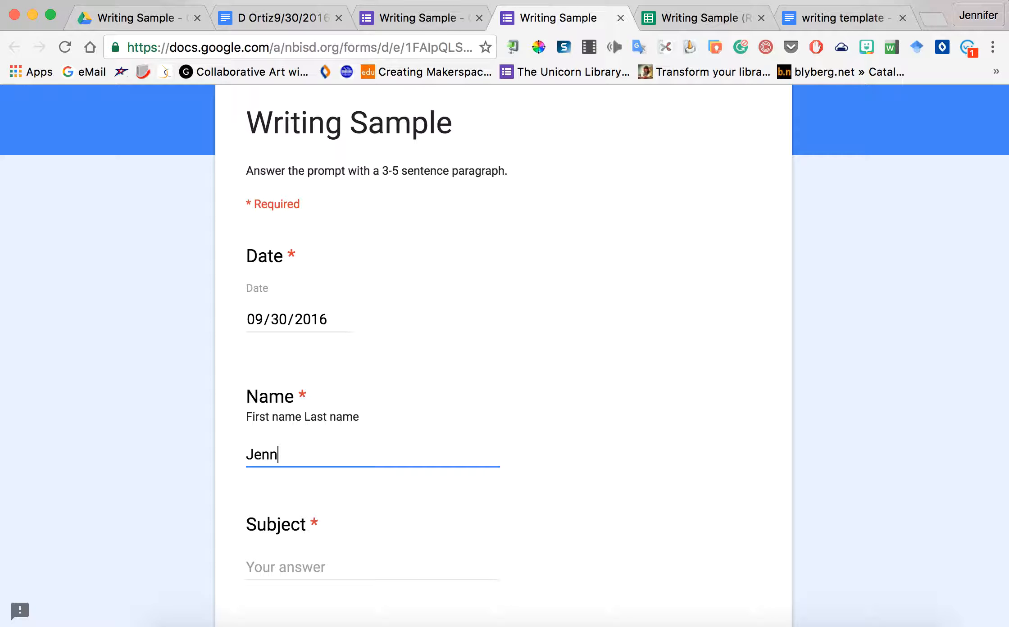
key("Tab")
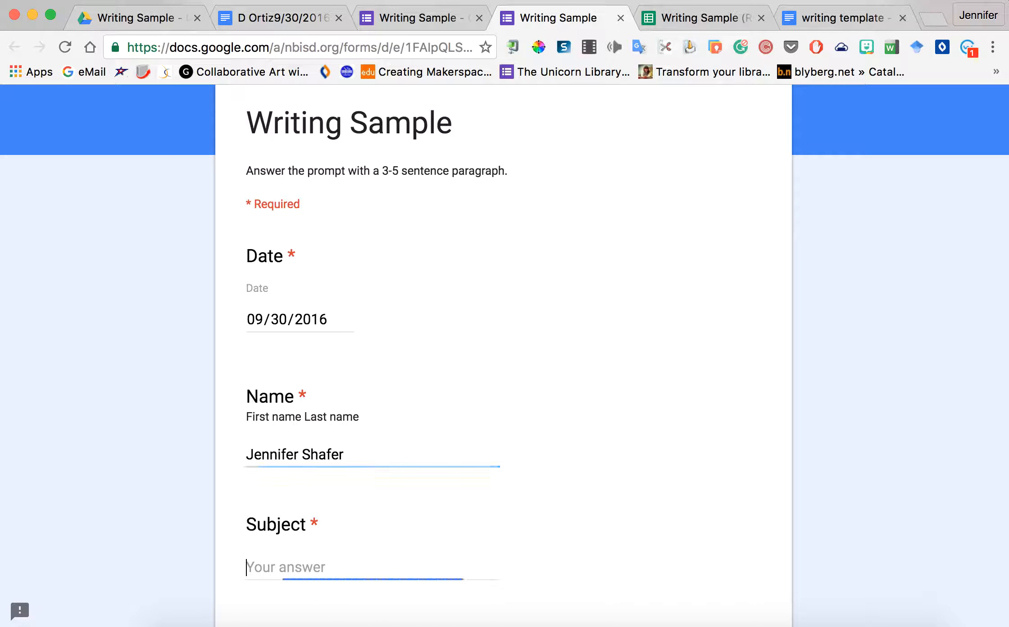
type("English 3")
scroll(504, 356, "down", 3)
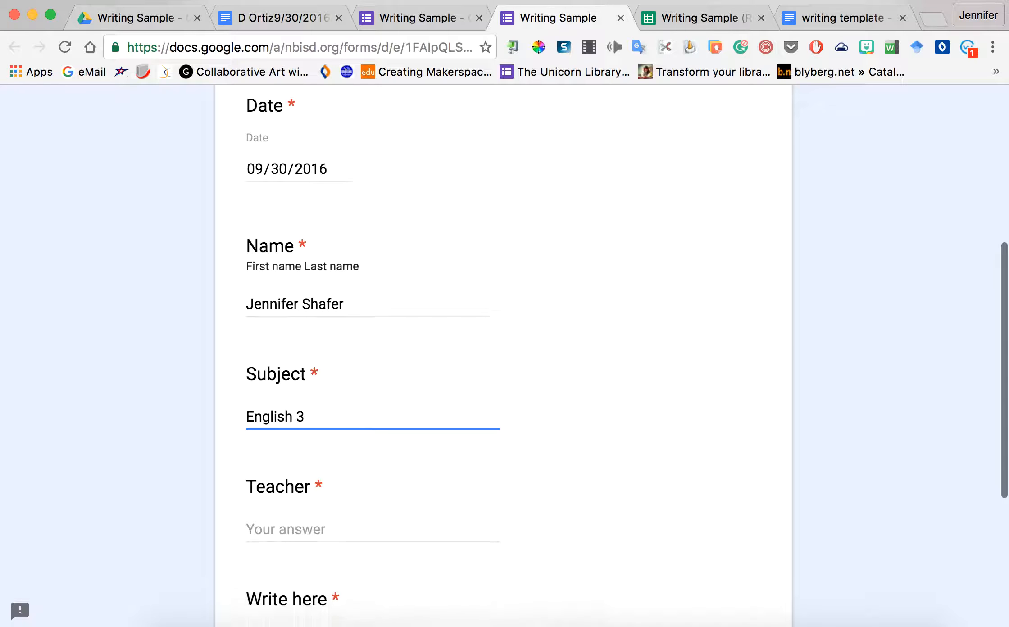
scroll(250, 471, "down", 1)
left_click(266, 503)
type("Tipton")
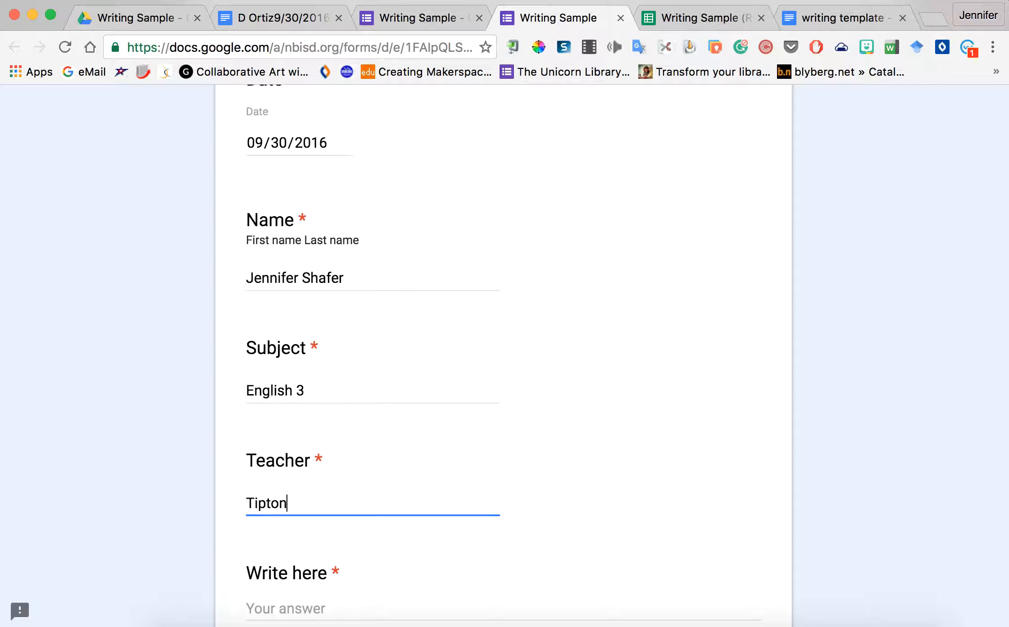
Step: Answer Write here with 'I really like English', submit, and return to the Writing Sample folder
scroll(288, 439, "down", 4)
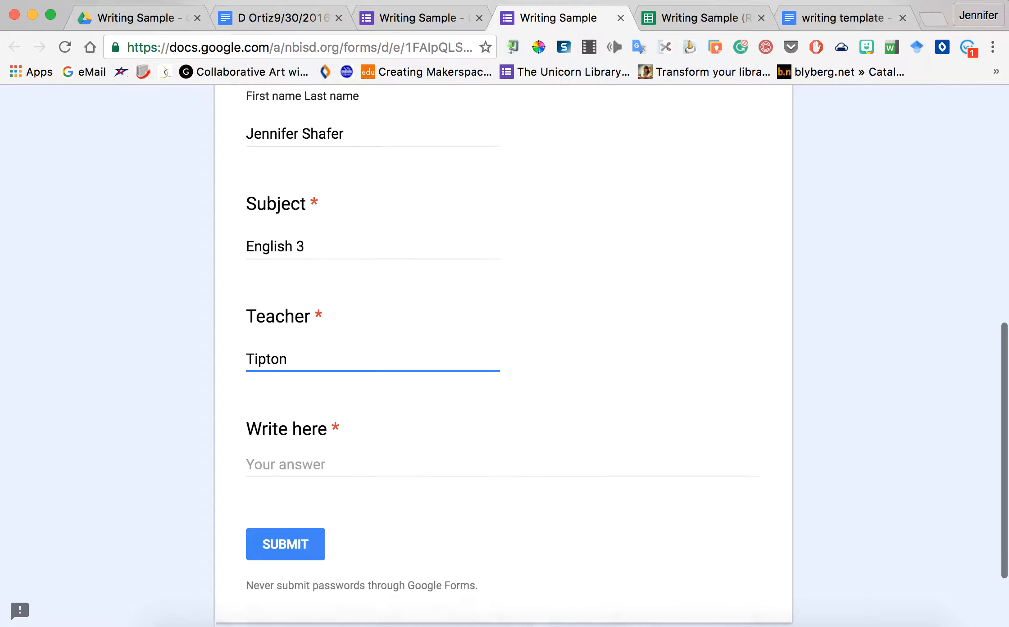
left_click(291, 443)
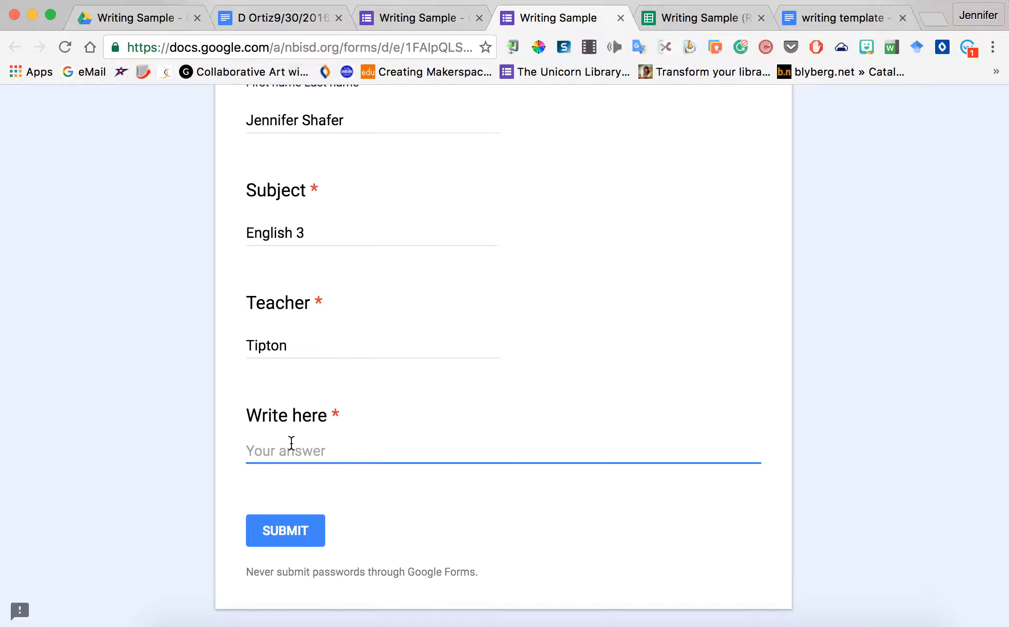
type("I really like English")
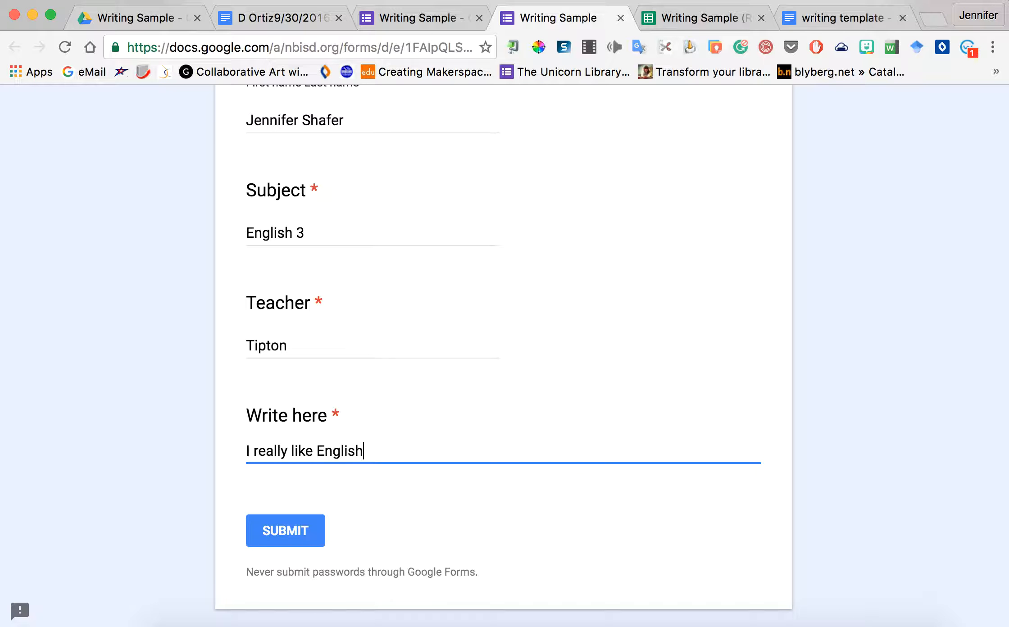
left_click(286, 541)
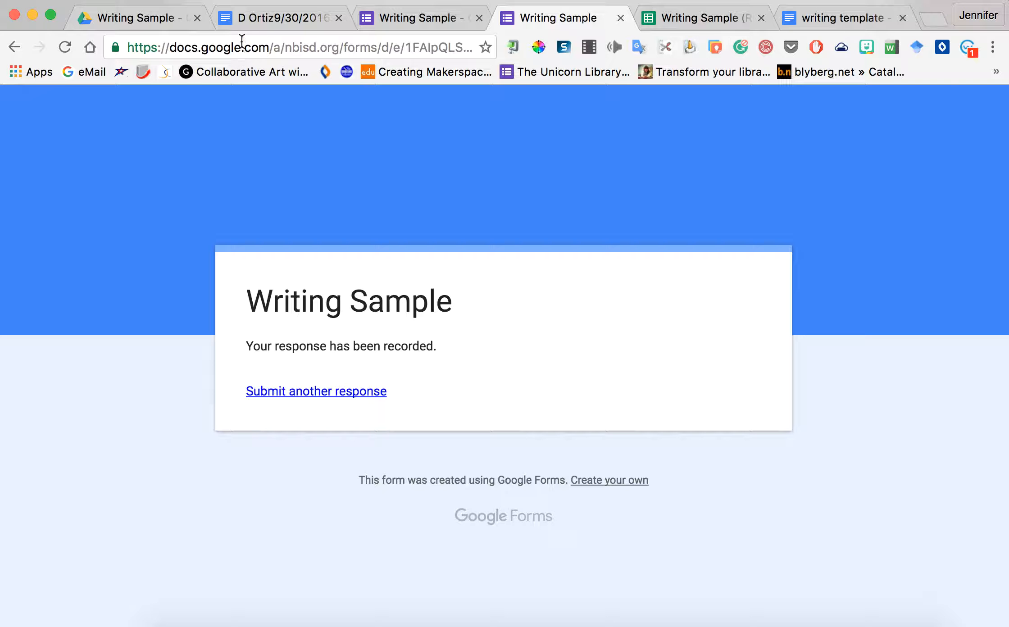
left_click(156, 24)
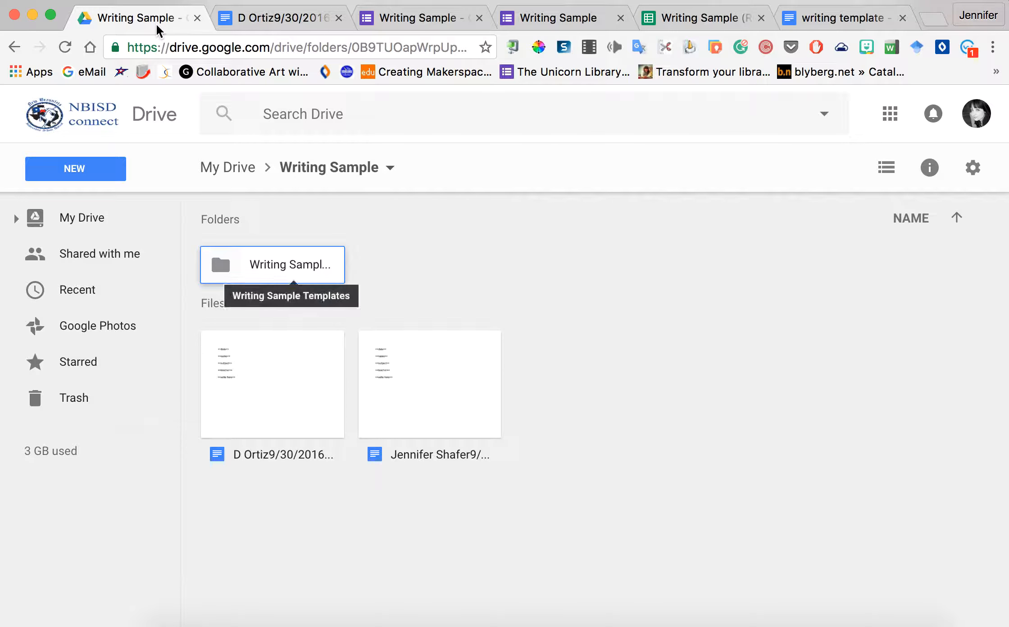
Step: Reload the Writing Sample folder until the new English 3 merged Doc appears, then open it
left_click(64, 48)
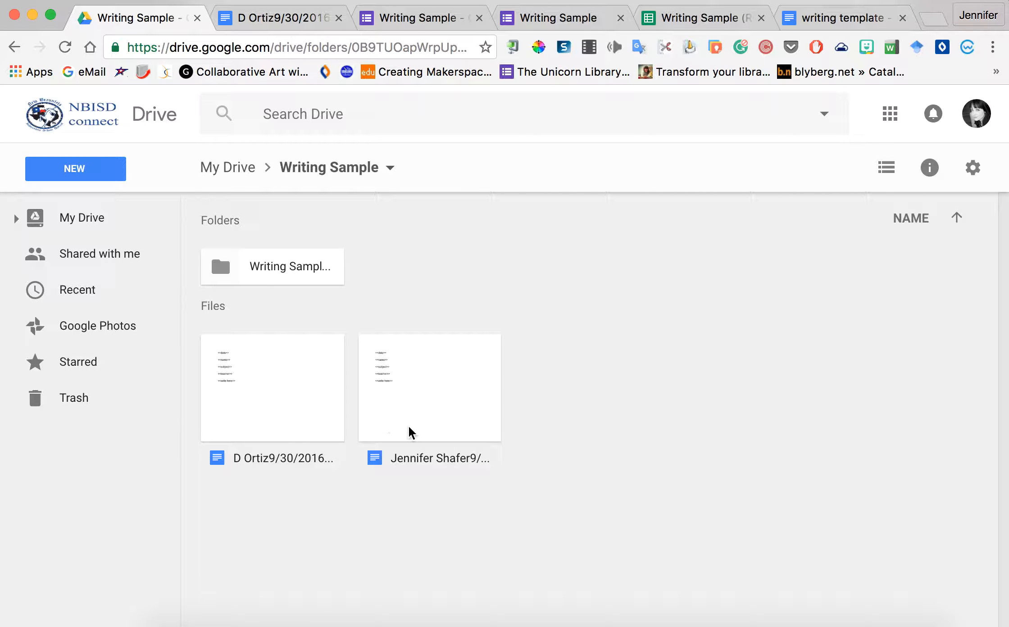
left_click(292, 266)
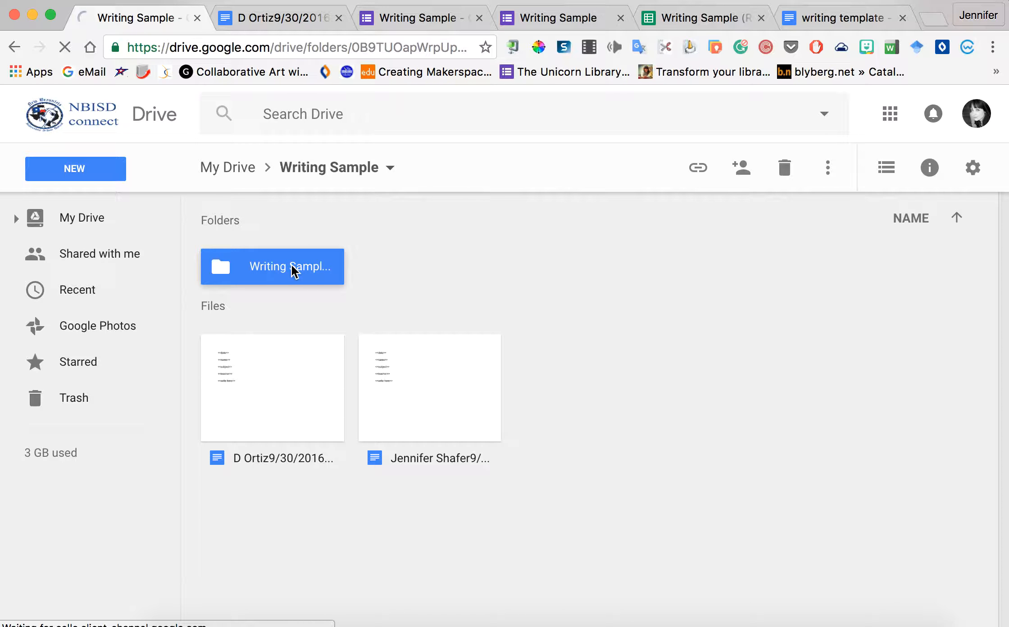
double_click(292, 265)
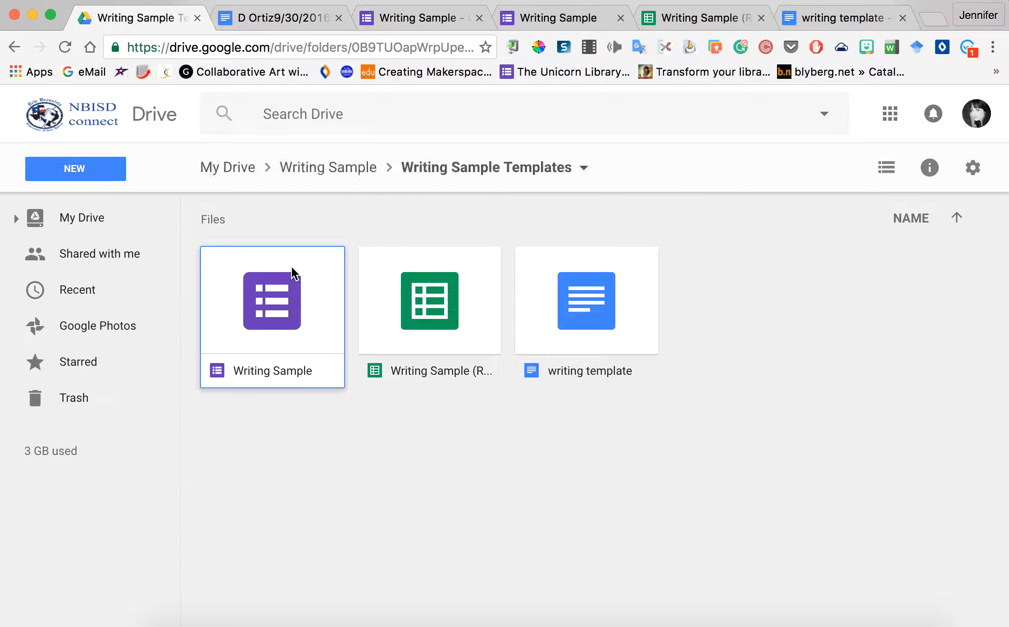
left_click(294, 174)
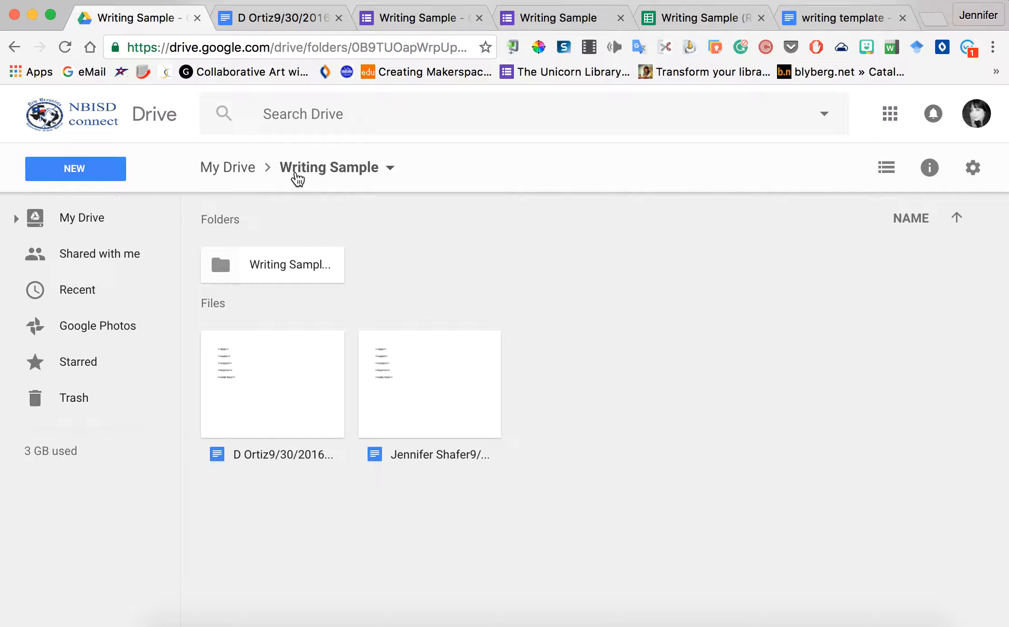
left_click(65, 47)
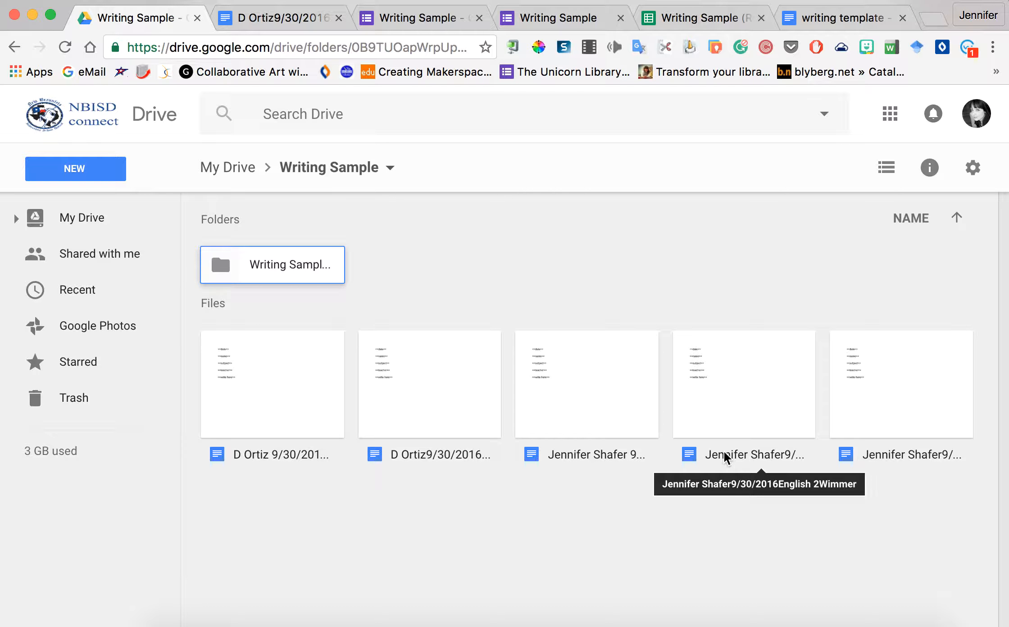
double_click(898, 462)
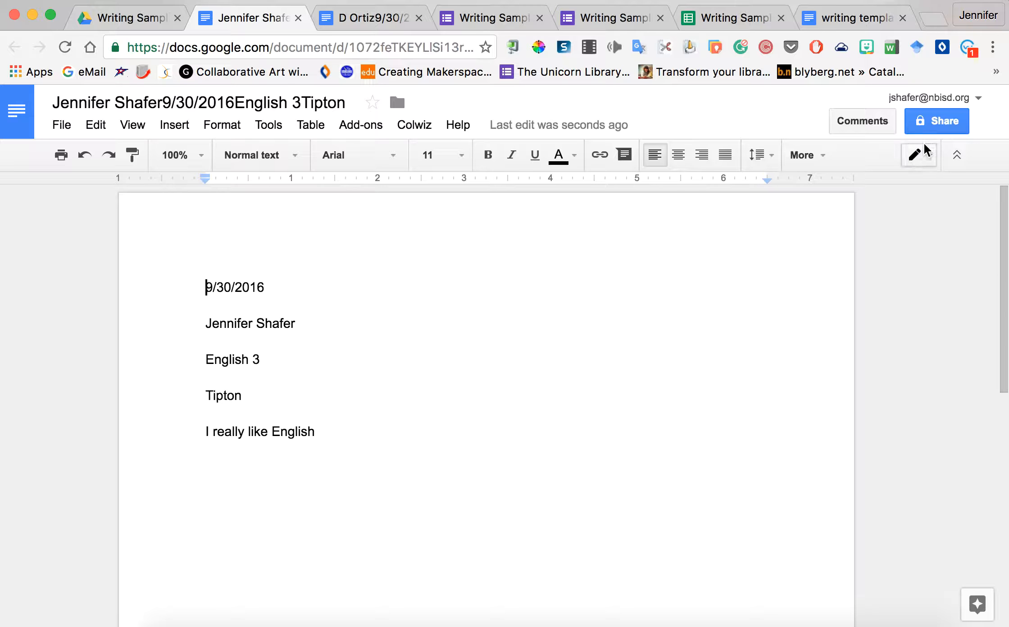
Step: Review the merged Doc's sharing settings and File menu, then go back to My Drive
left_click(933, 131)
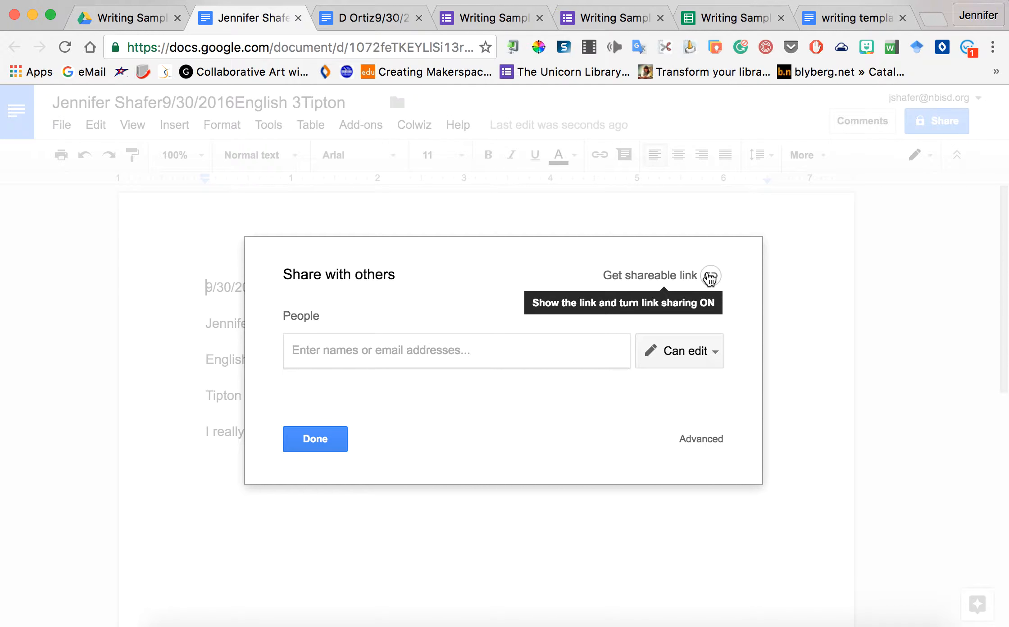
left_click(327, 446)
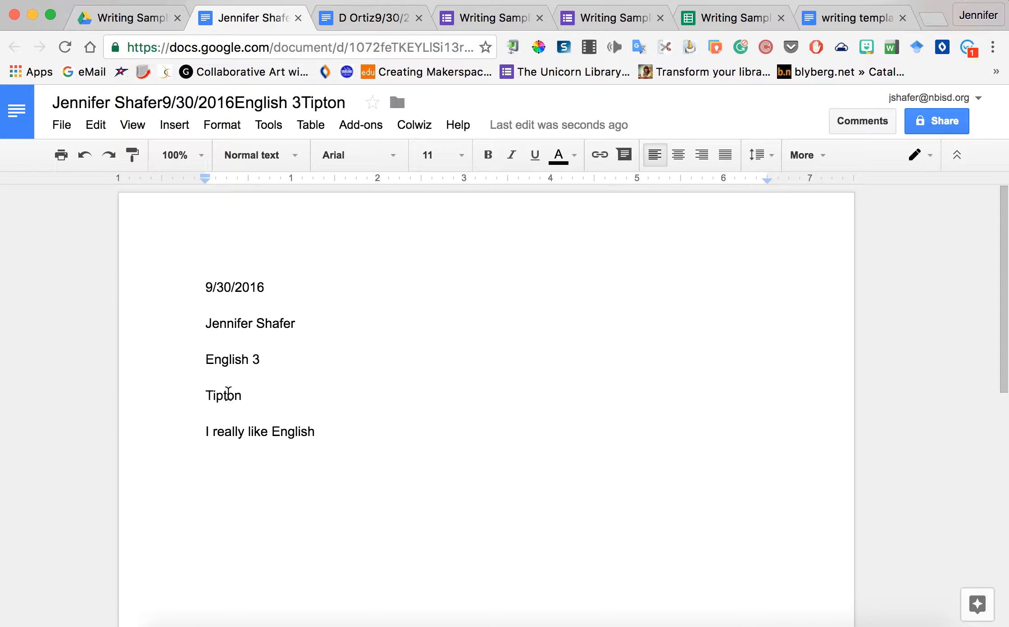
left_click(61, 125)
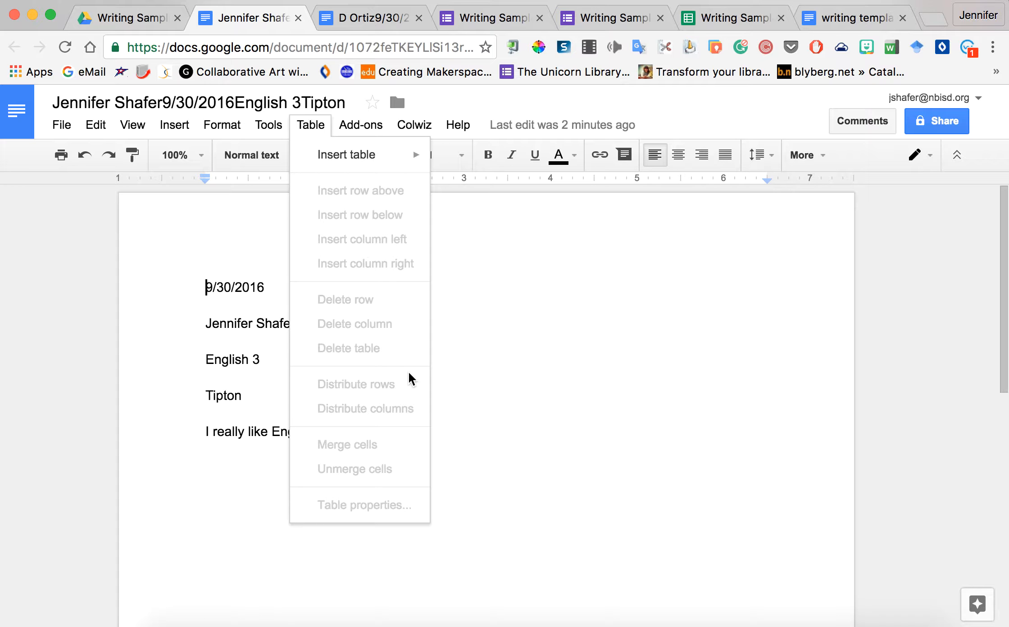
left_click(128, 18)
left_click(78, 218)
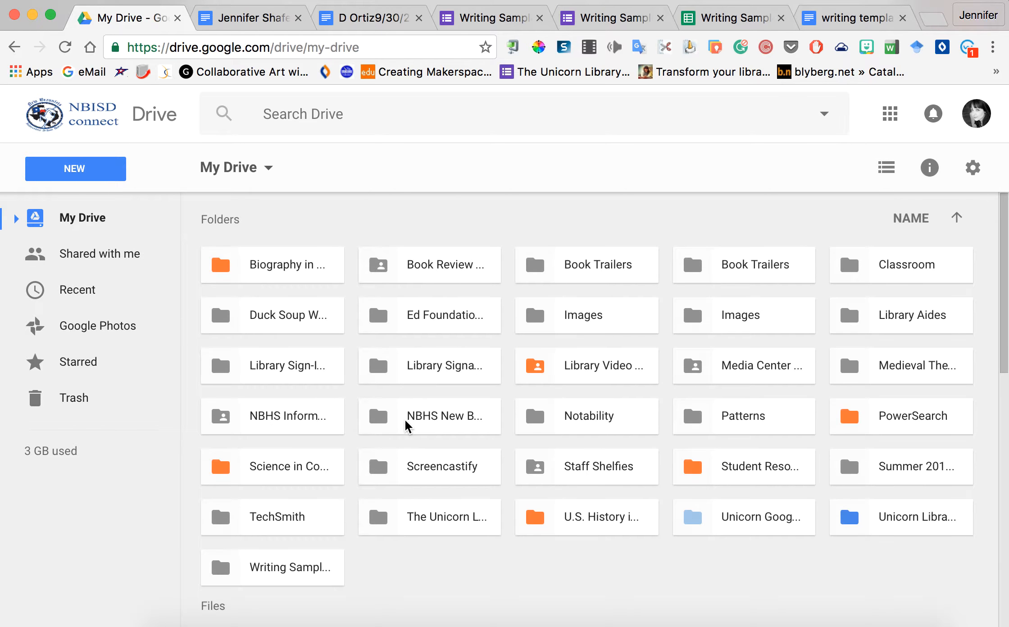
Step: Go into Unicorn Google Academy > Chrome and open the UGA Chrome Cert document
left_click(751, 515)
double_click(751, 514)
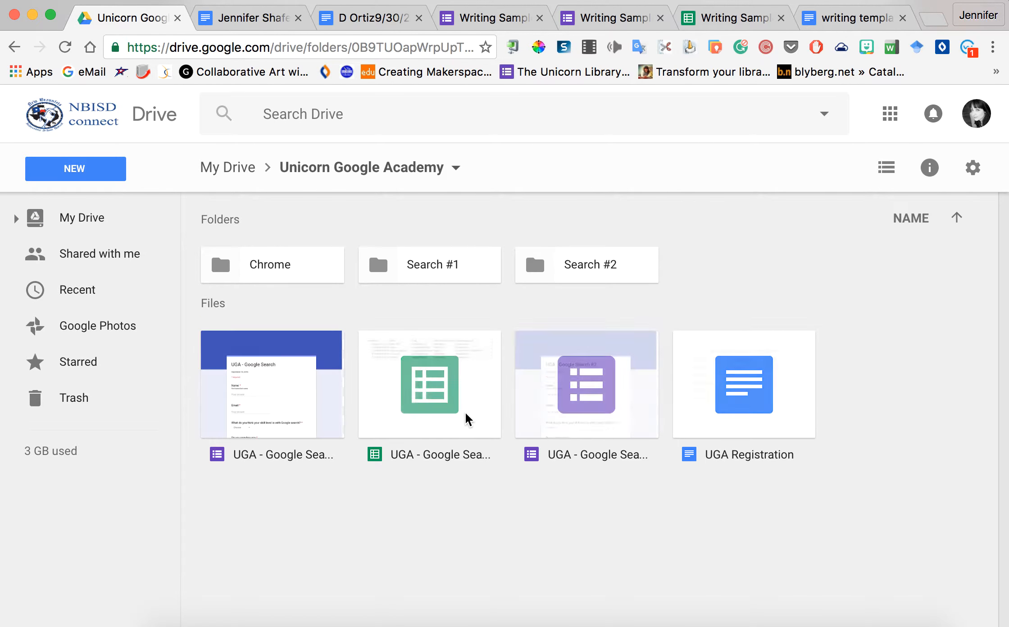
left_click(274, 273)
double_click(273, 273)
scroll(355, 387, "down", 3)
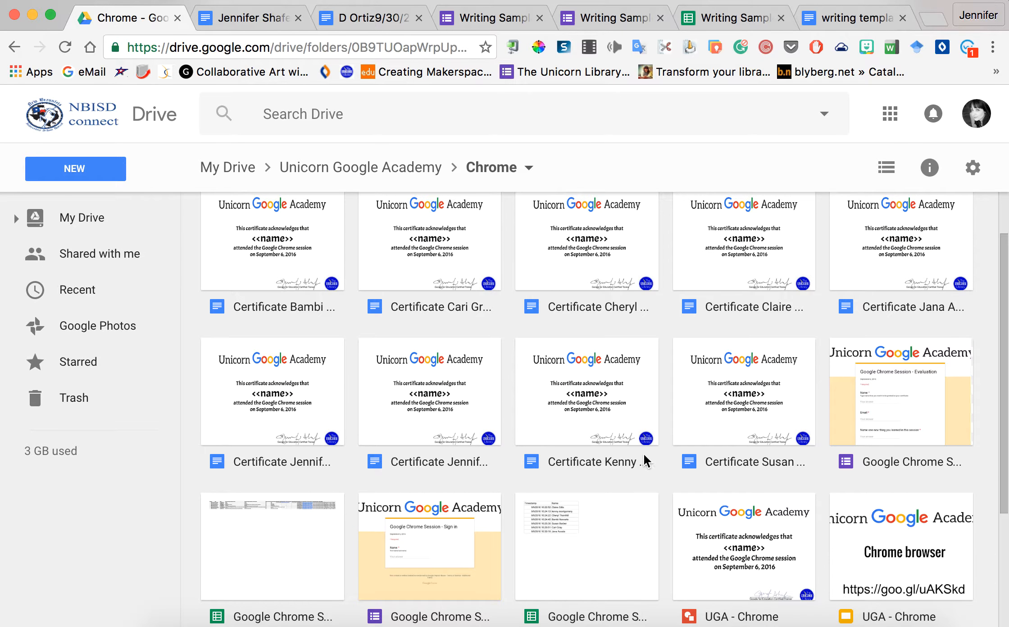
scroll(617, 501, "down", 2)
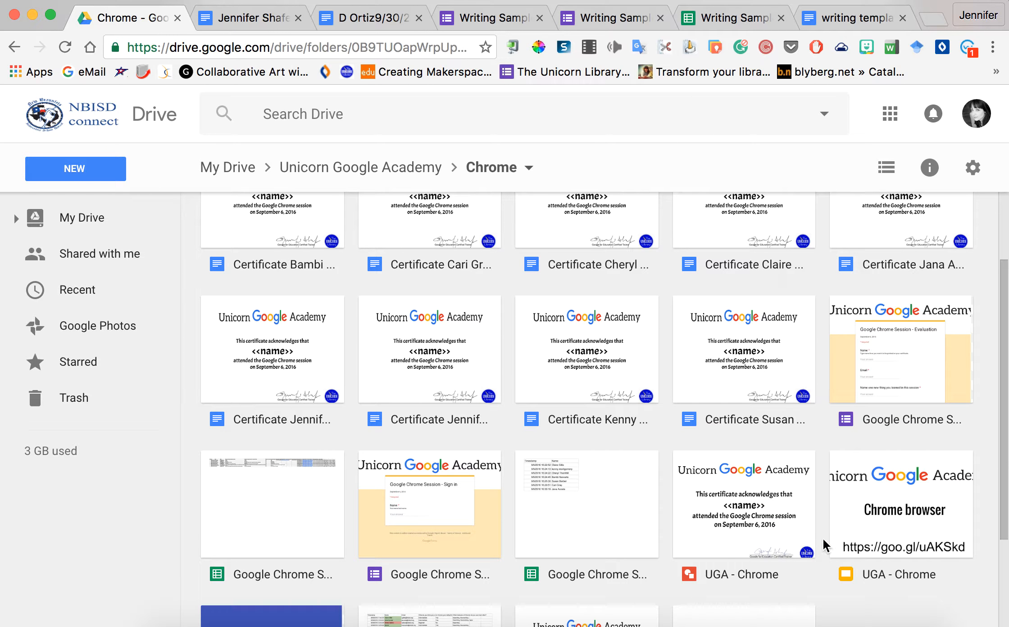
scroll(595, 563, "down", 4)
scroll(596, 563, "down", 3)
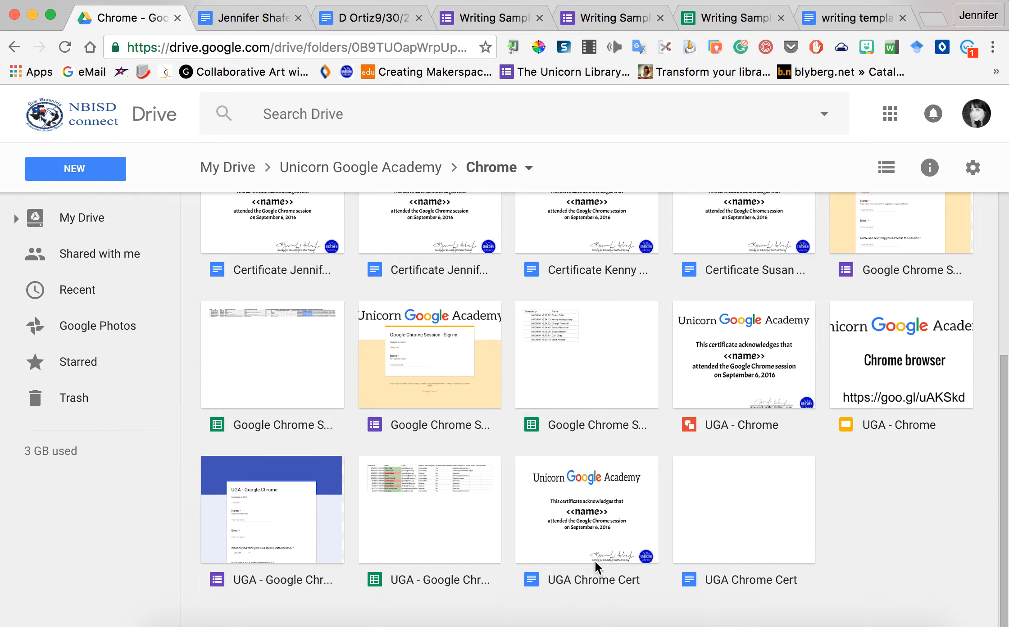
left_click(584, 516)
double_click(584, 517)
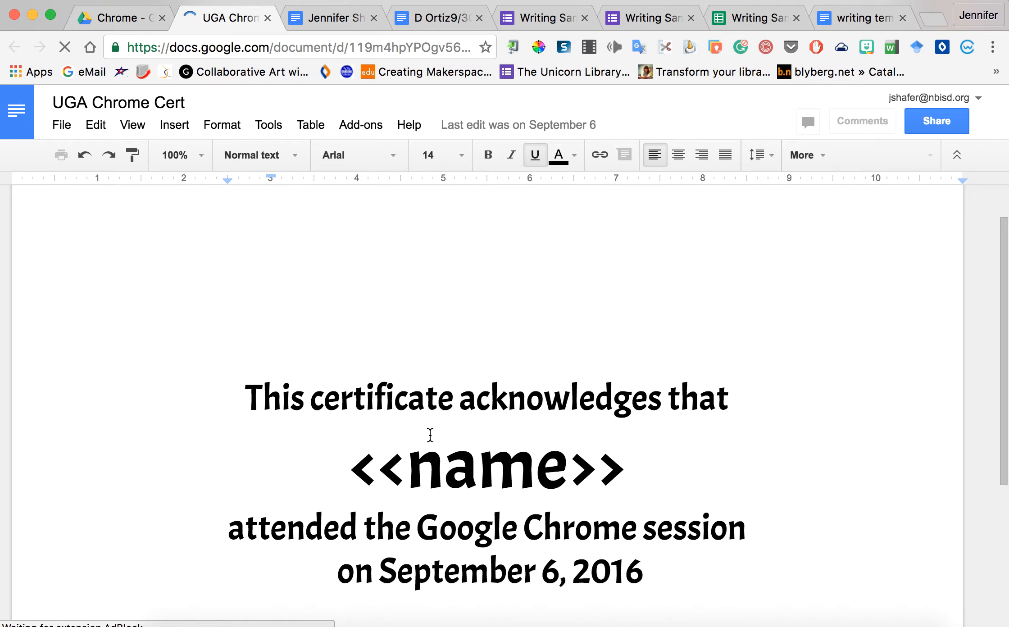
scroll(430, 435, "down", 3)
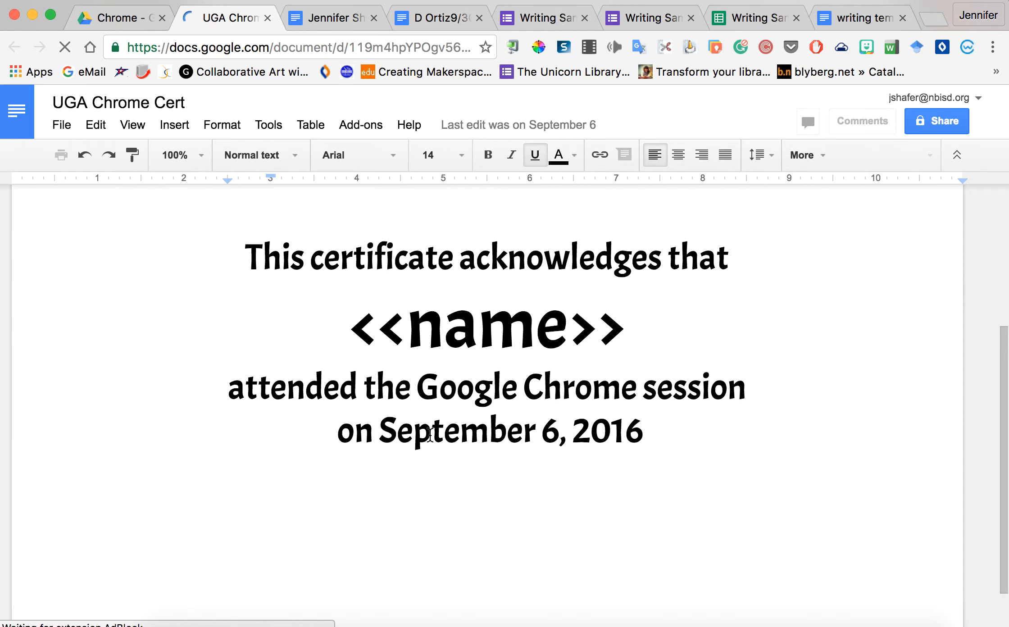
scroll(430, 435, "down", 2)
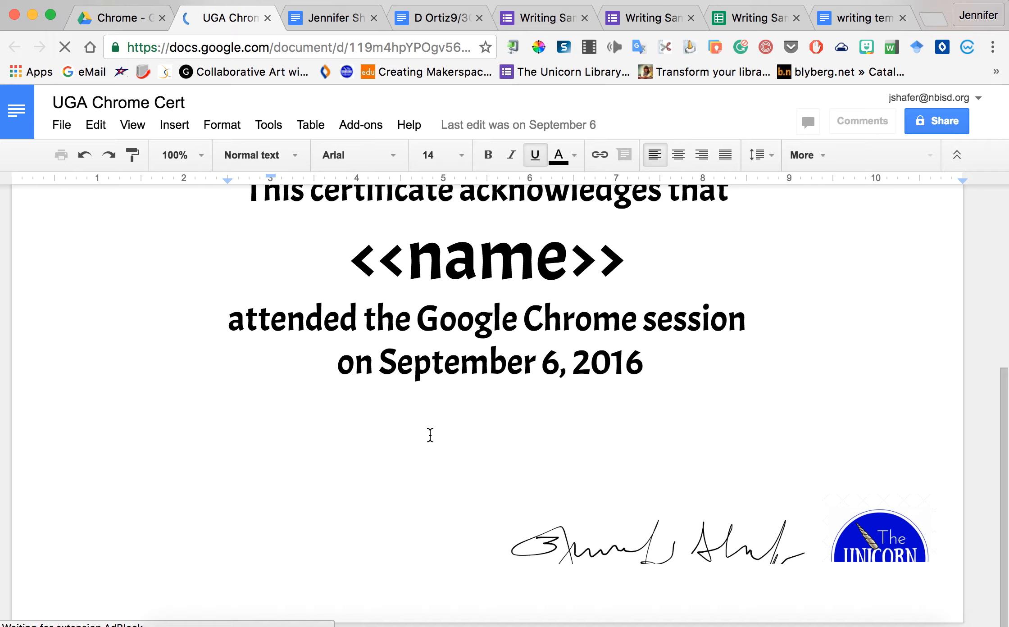